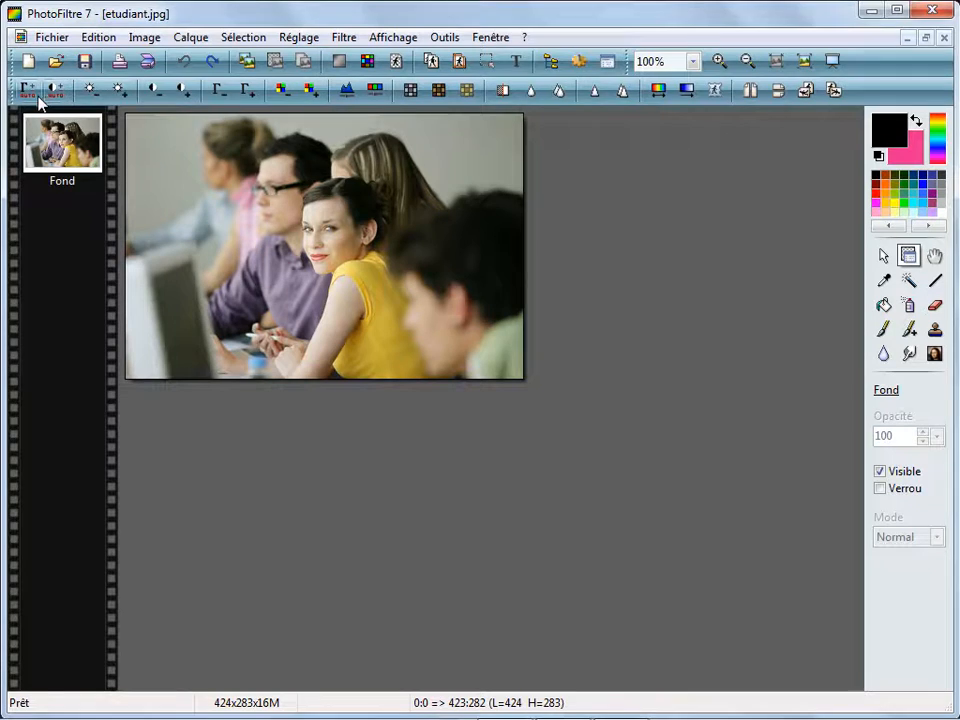
Minimize the etudiant.jpg image, start a new text on the blank image and enter e-webschool.com as its content.
left_click(907, 37)
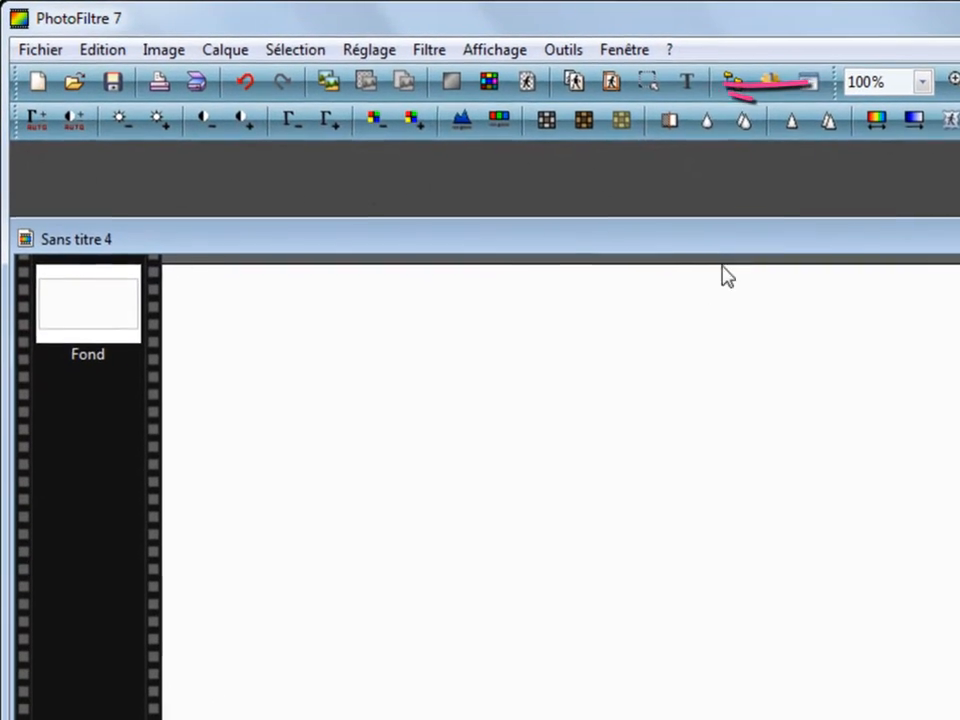
left_click(695, 82)
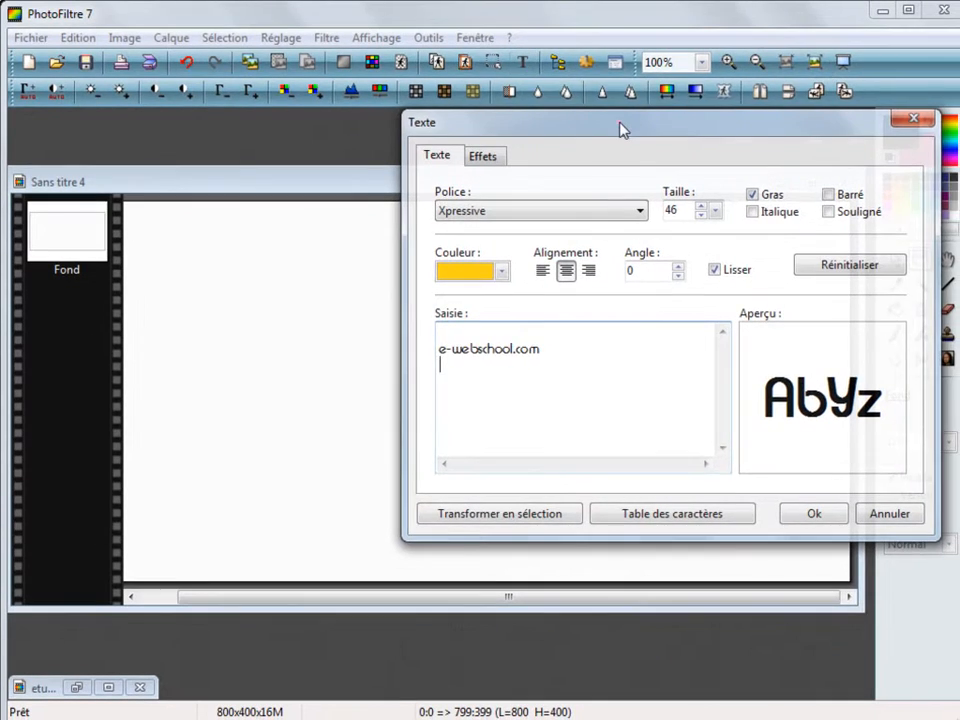
left_click_drag(621, 129, 570, 117)
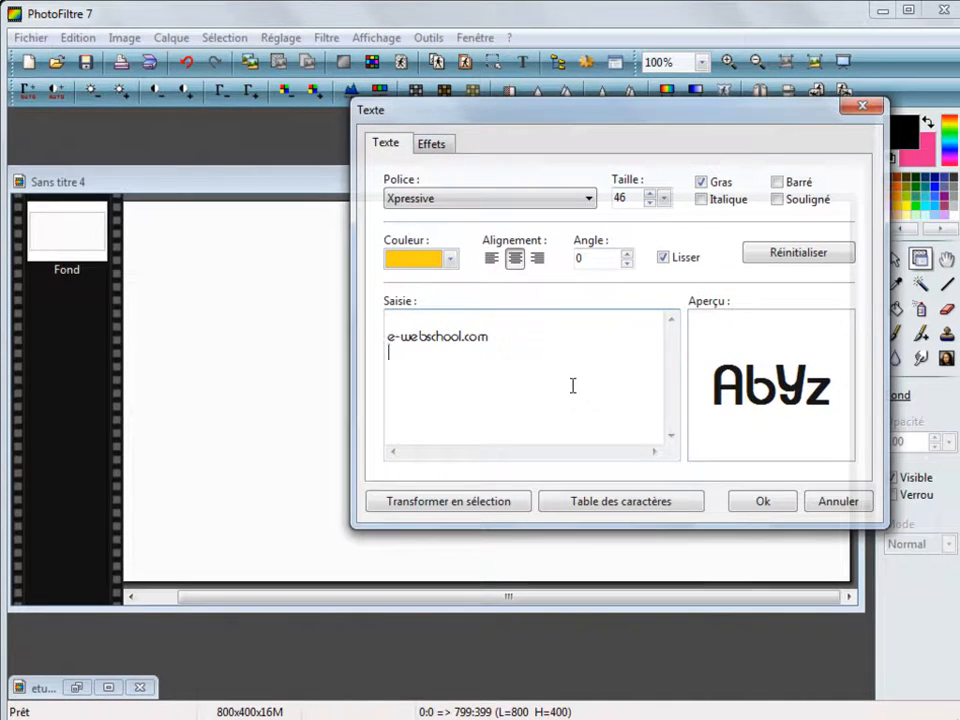
left_click_drag(572, 386, 300, 341)
key("ctrl+c")
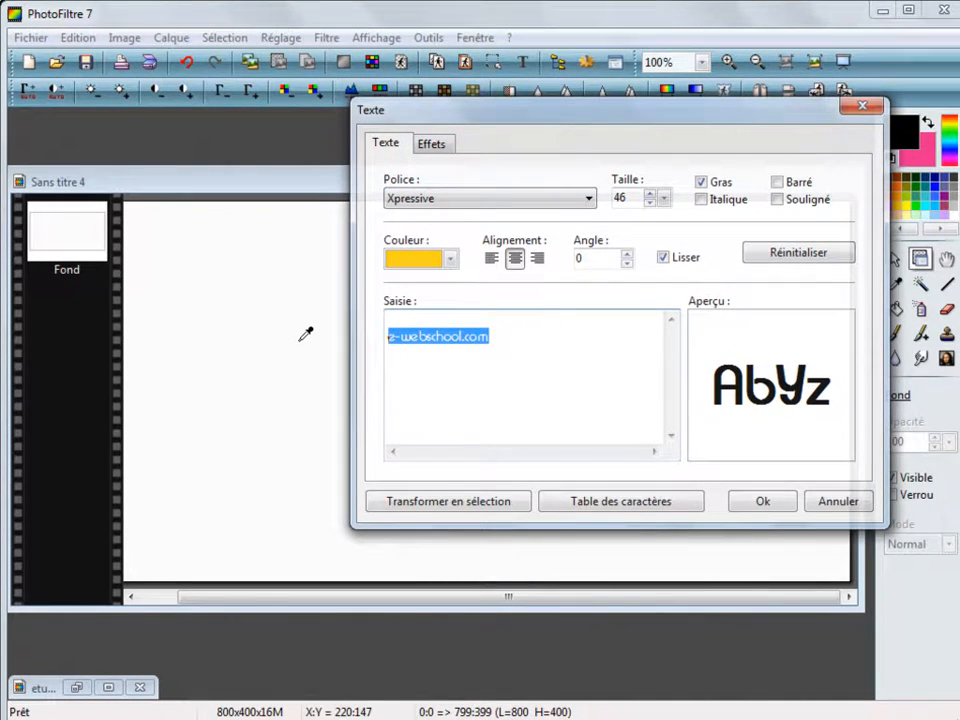
key("Delete")
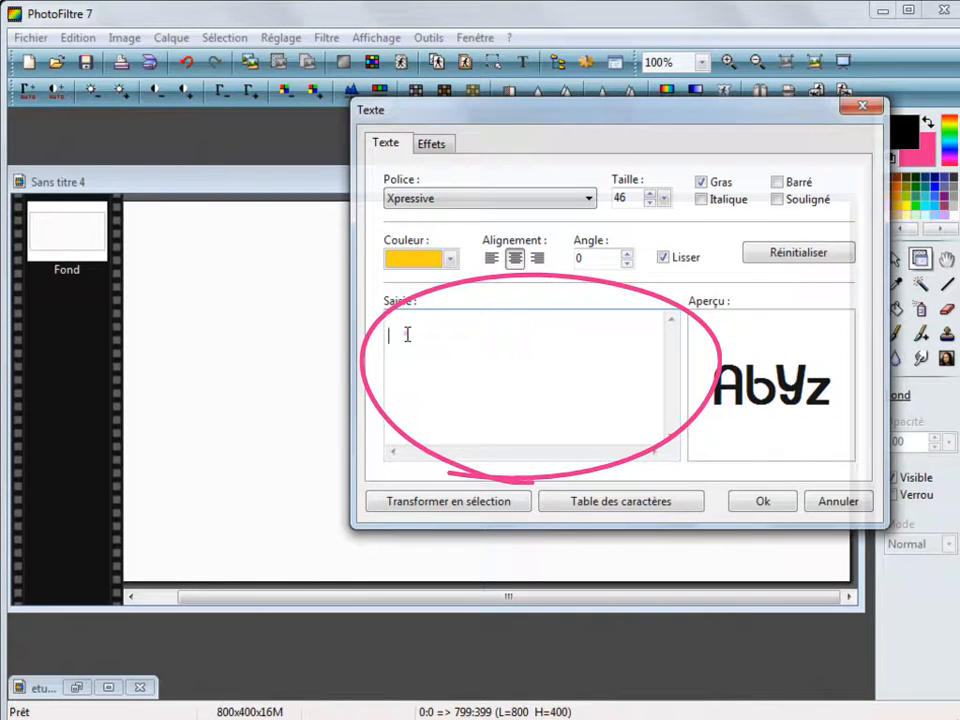
key("ctrl+v")
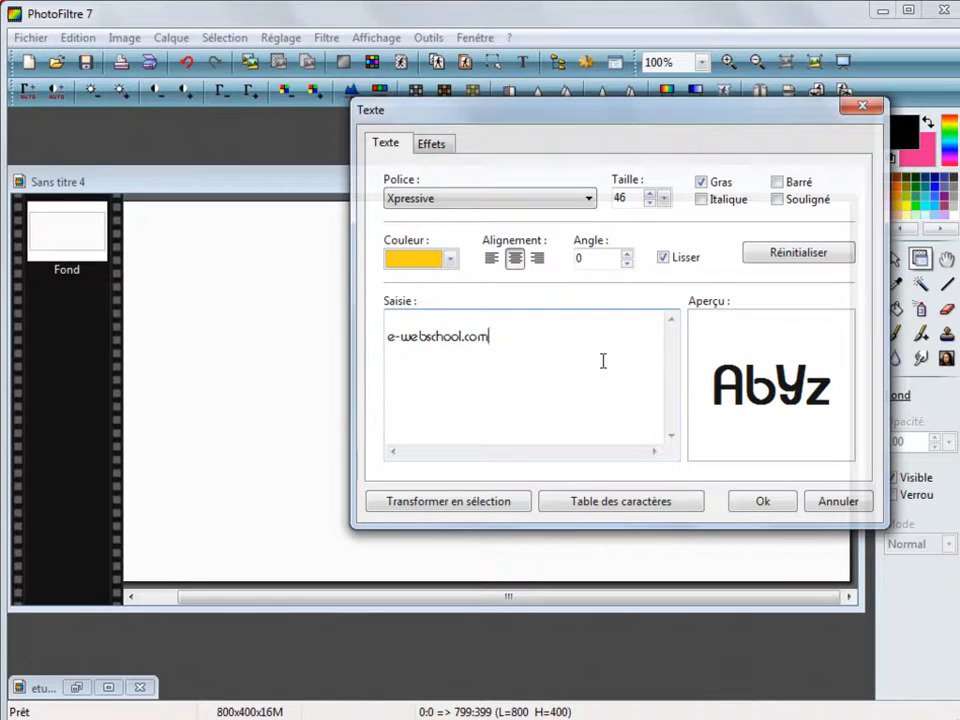
Set the text's font to Tahoma and its size to 72.
left_click(555, 199)
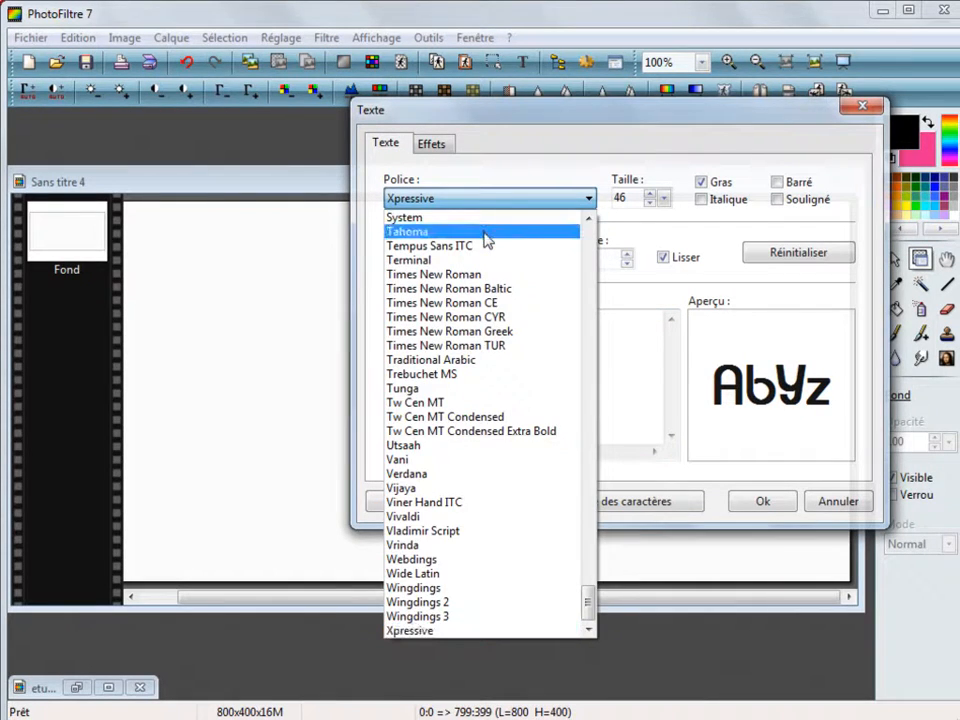
left_click(485, 233)
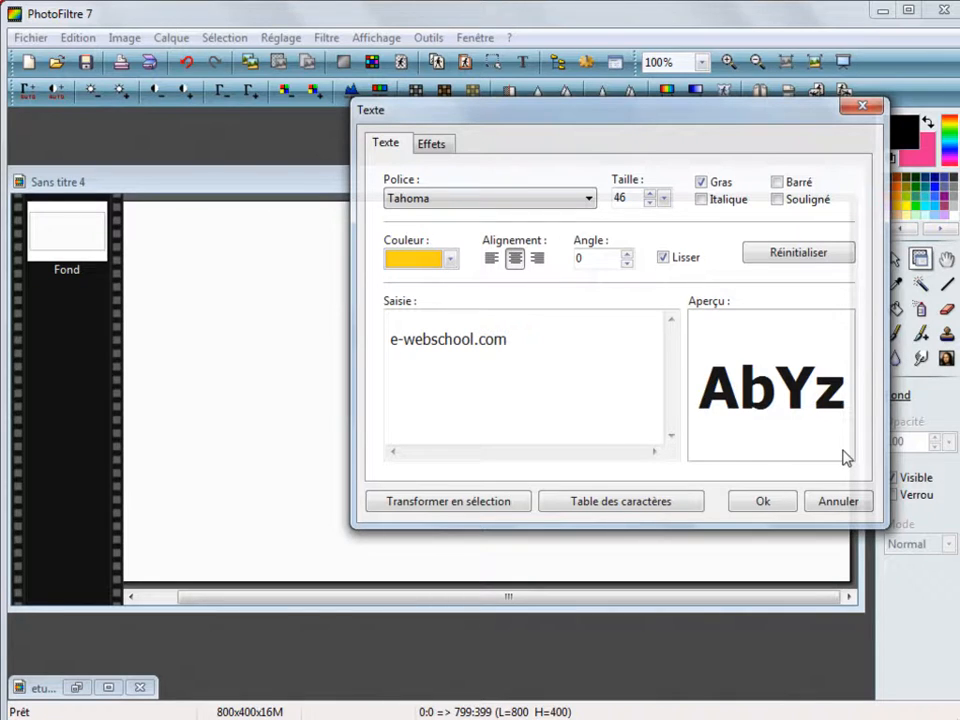
left_click(664, 199)
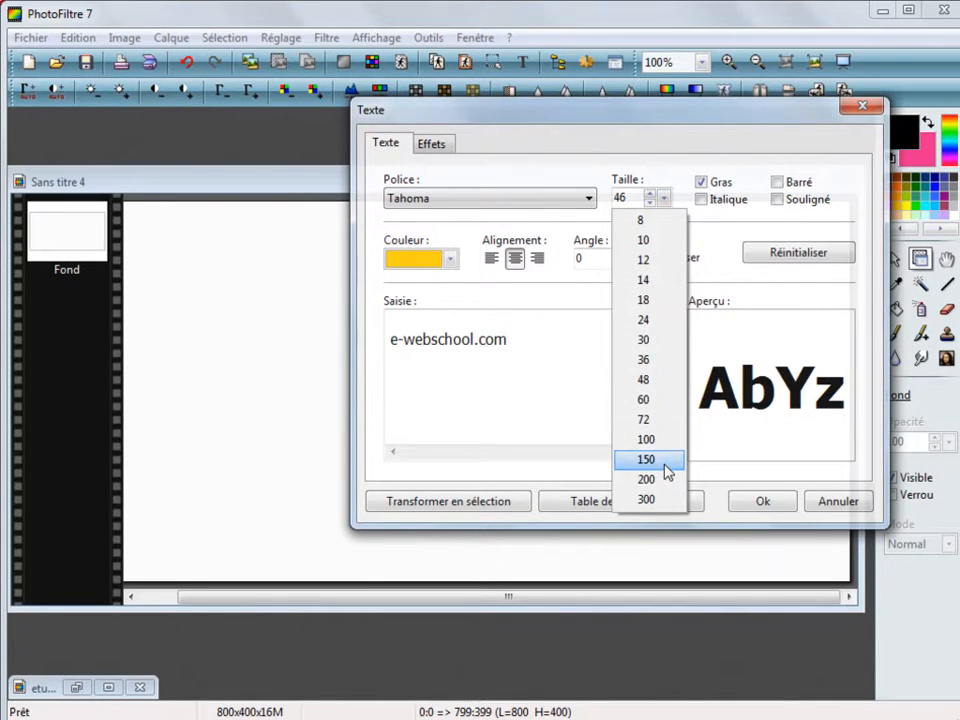
left_click(668, 463)
left_click(664, 199)
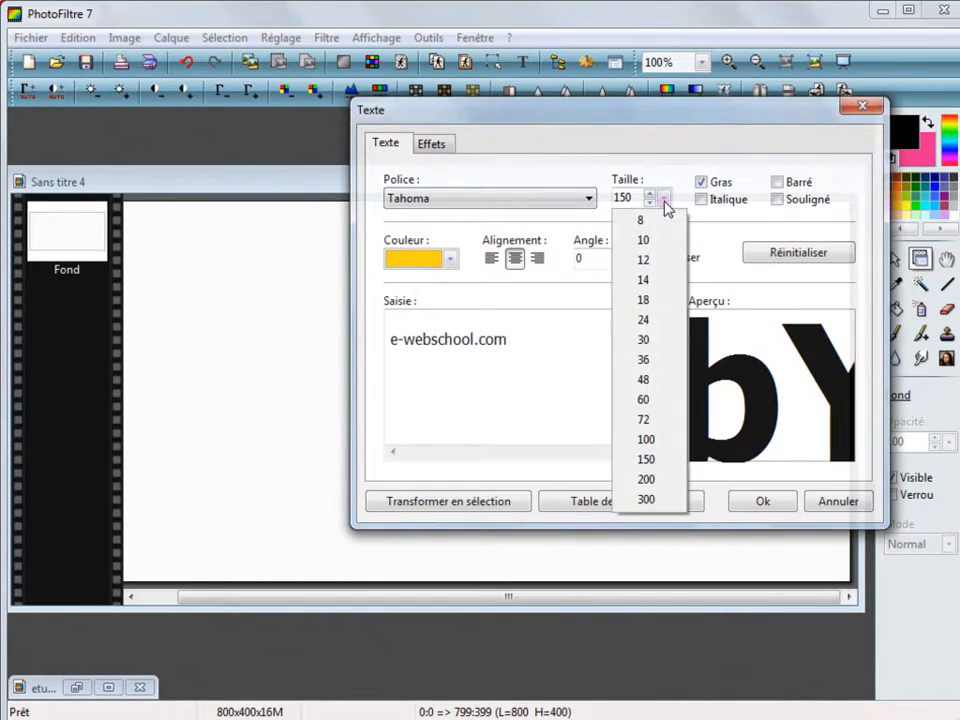
left_click(645, 419)
Try the text without bold, with italic and with underline, restoring bold alone.
left_click(704, 184)
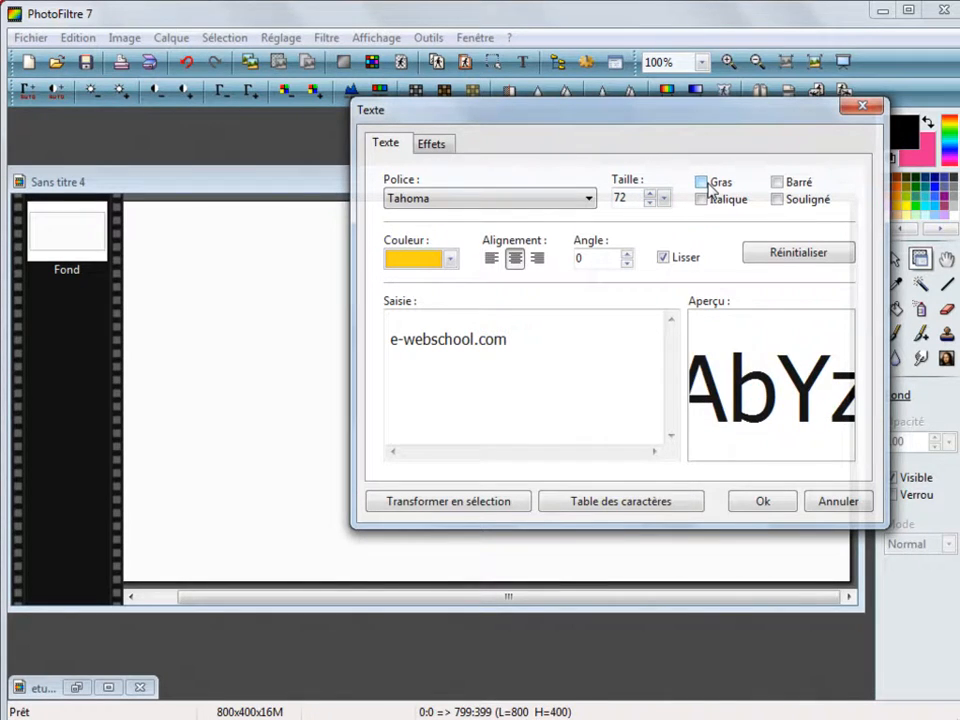
left_click(703, 183)
left_click(700, 200)
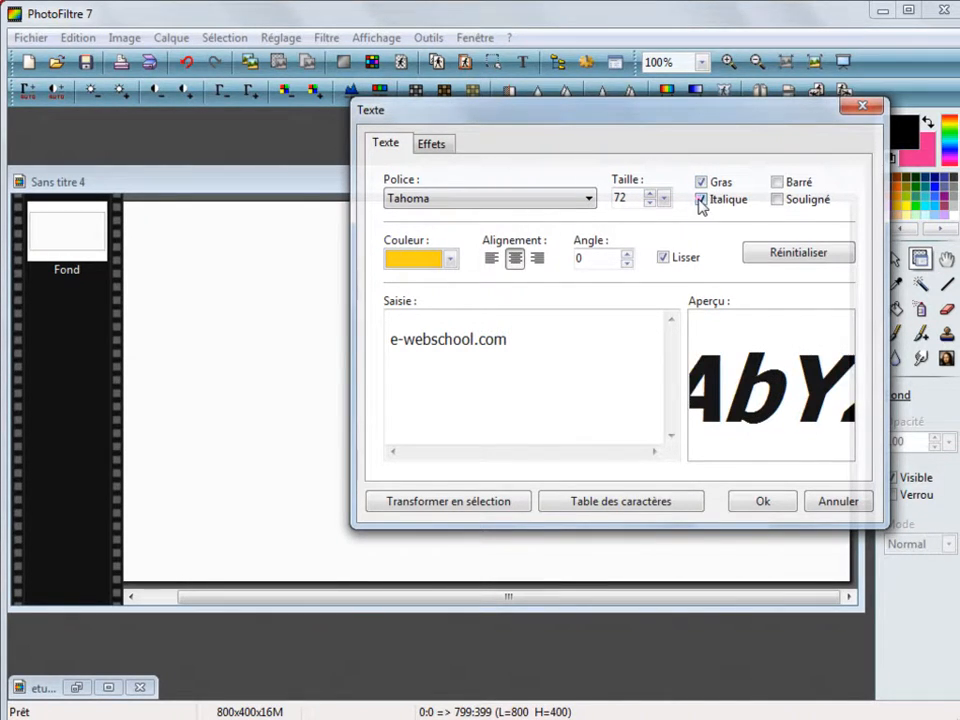
left_click(700, 200)
left_click(778, 200)
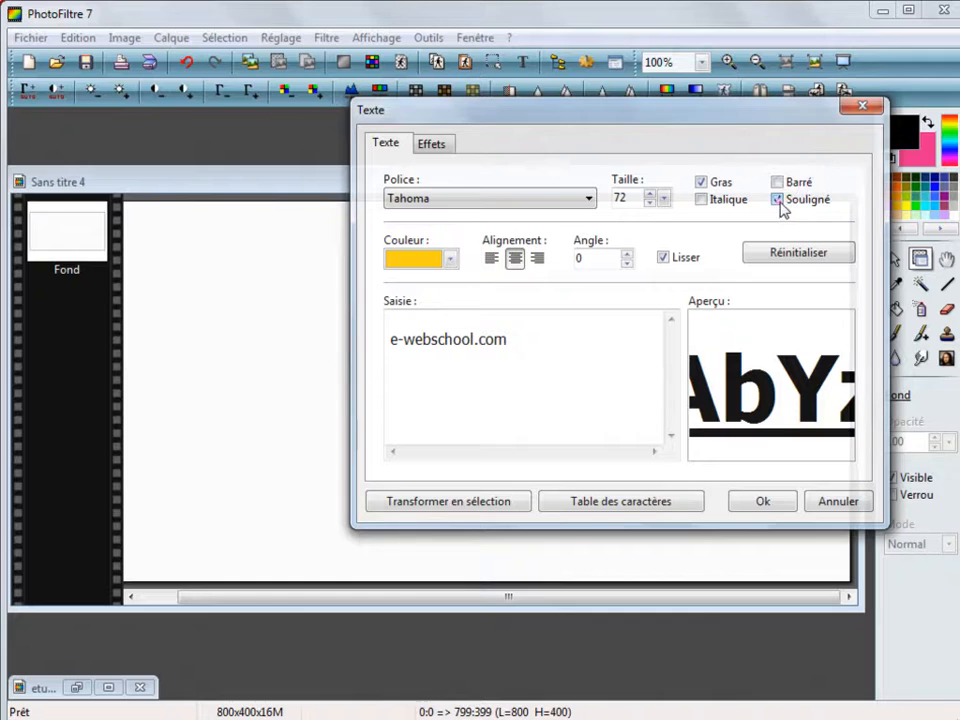
left_click(779, 201)
Align the text to the left and choose golden yellow as its colour.
left_click(491, 259)
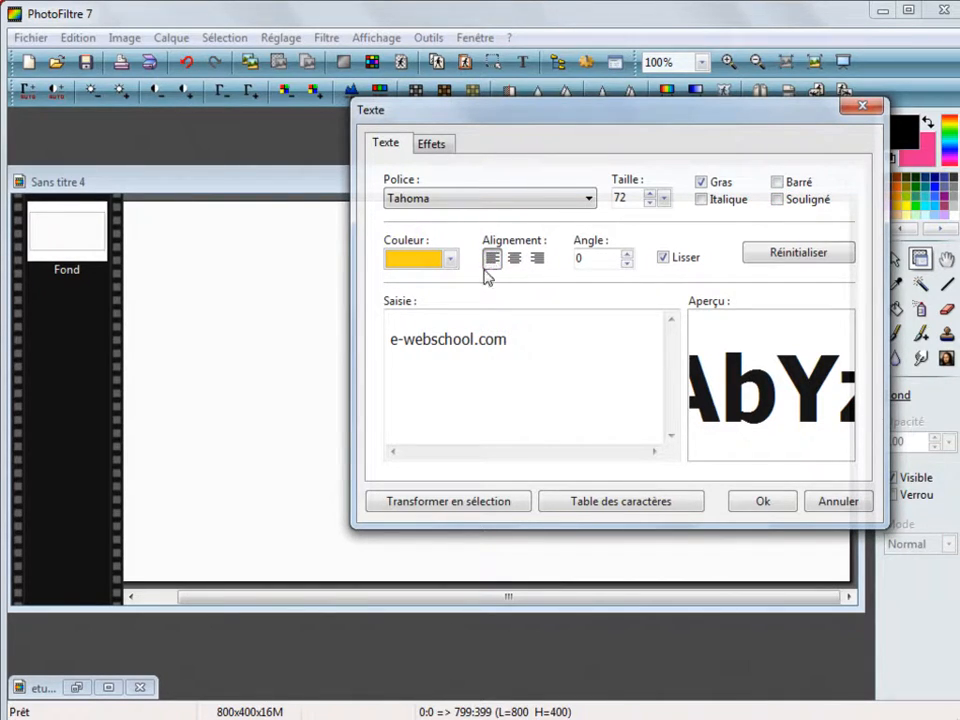
left_click(514, 258)
left_click(538, 258)
left_click(491, 258)
left_click(450, 259)
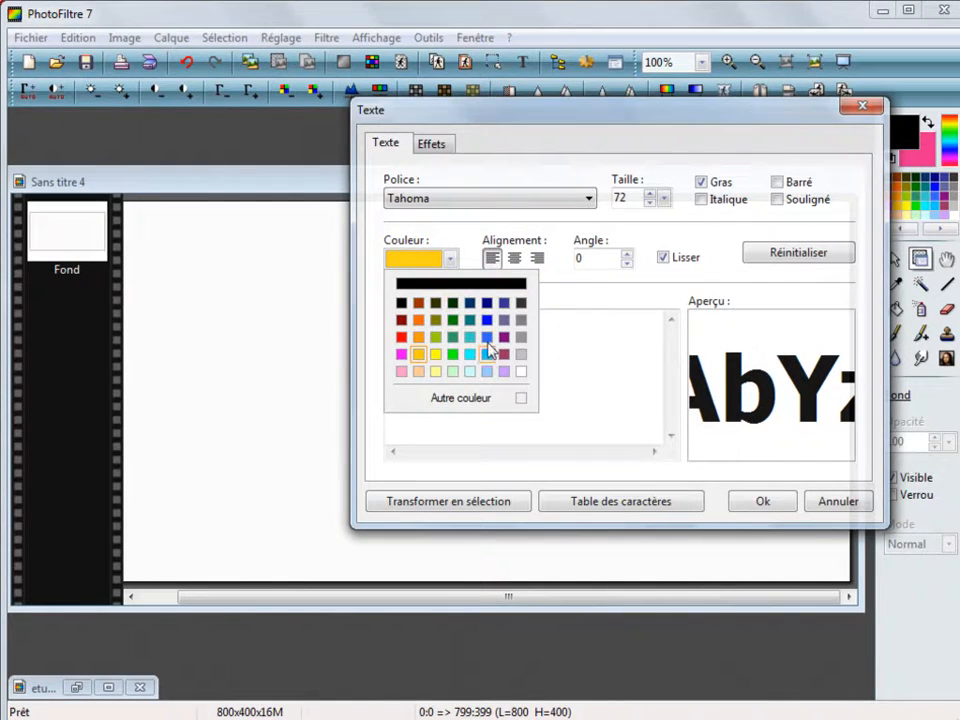
left_click(420, 356)
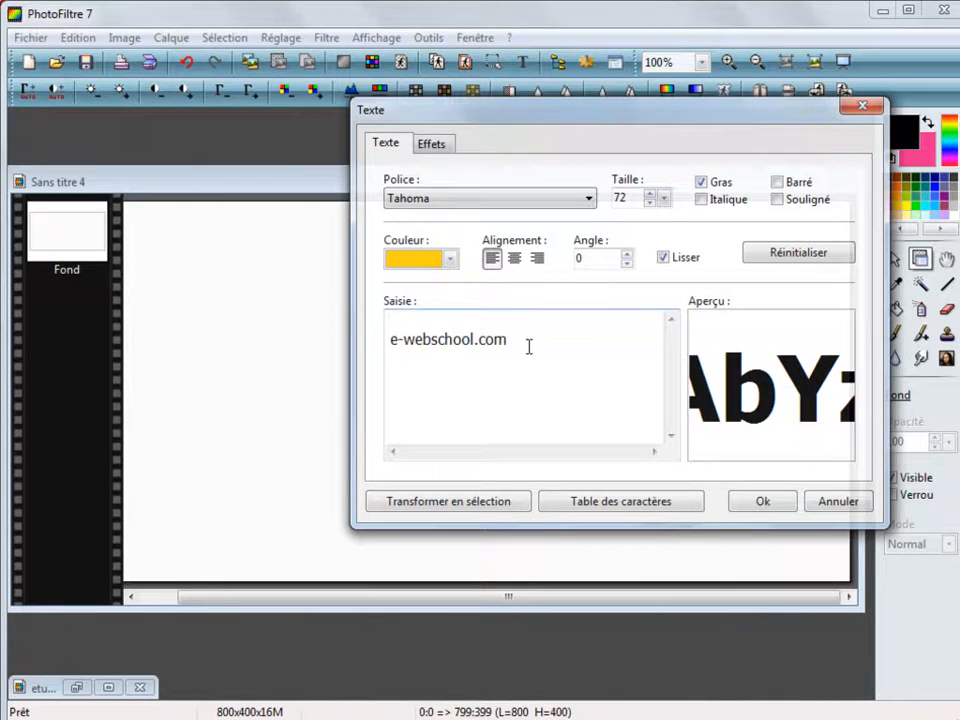
Change the text's font to Xpressive and place the text on the image as a layer.
left_click(540, 198)
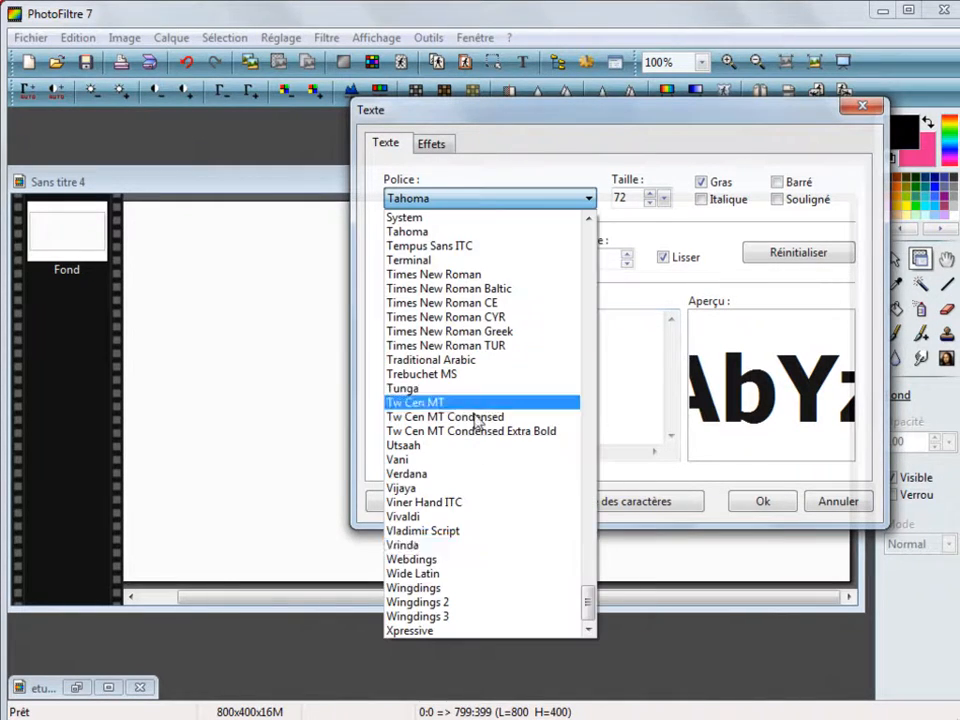
left_click(452, 630)
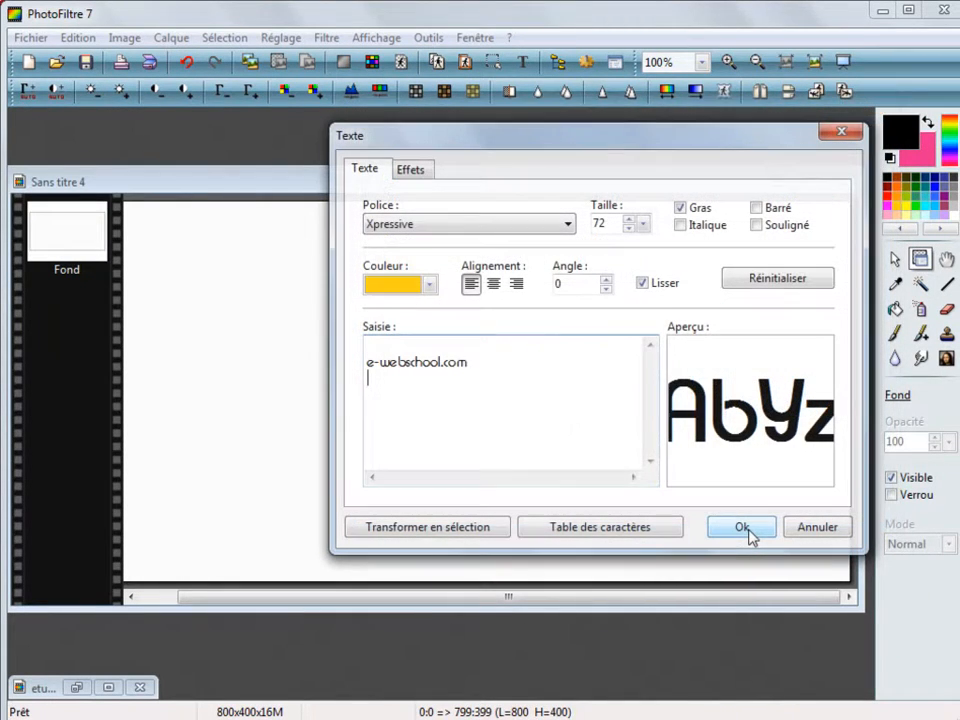
left_click(742, 528)
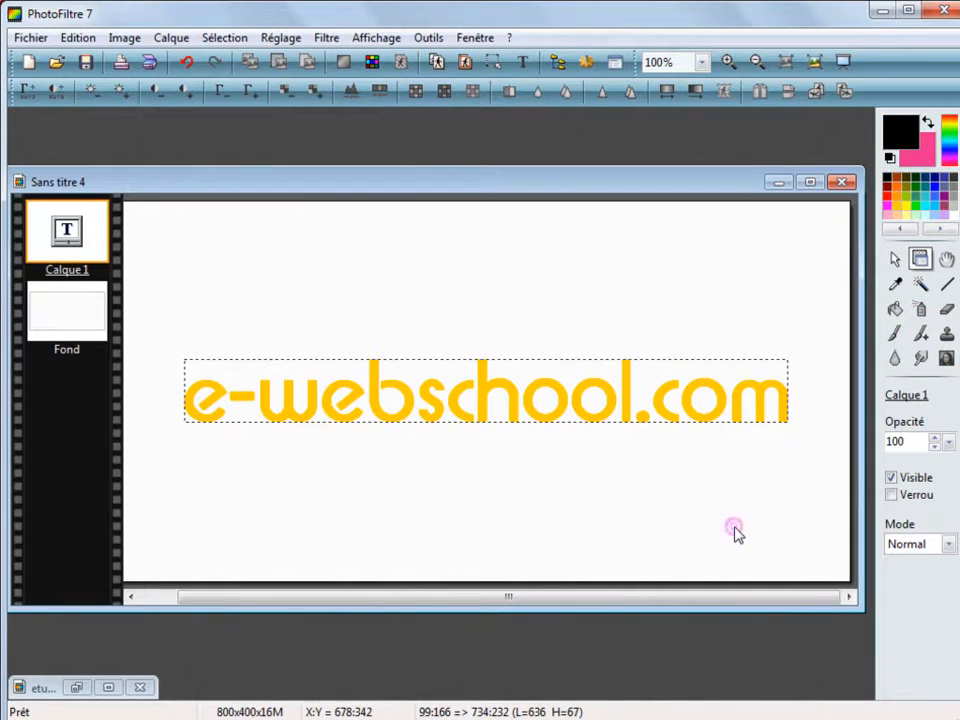
Practise switching between the background layer and the text layer Calque 1, leaving the text layer selected.
left_click(493, 278)
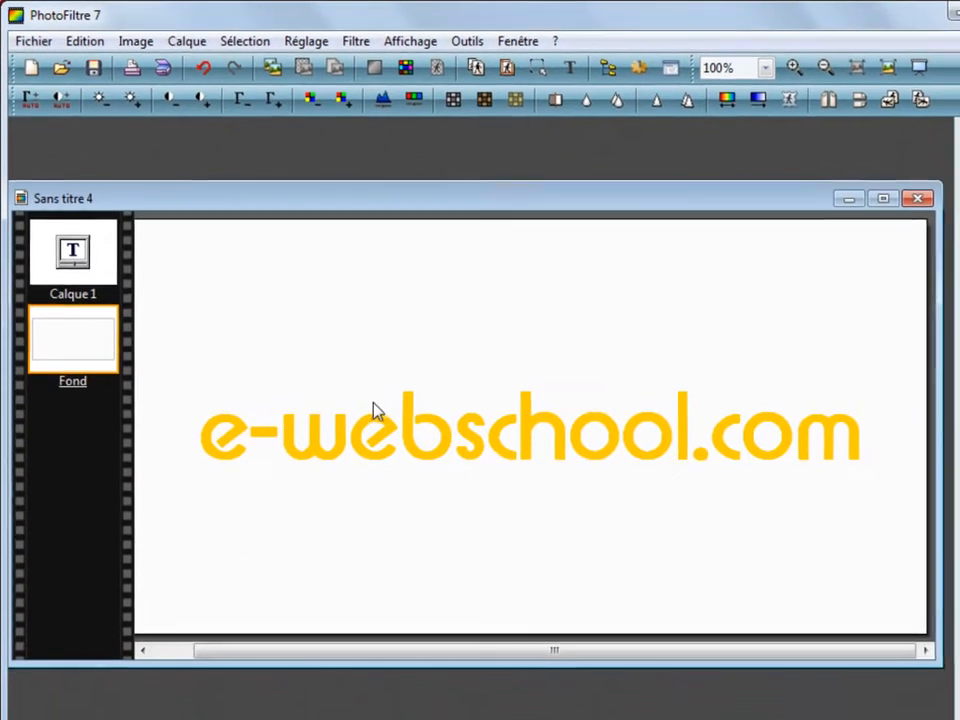
left_click(86, 254)
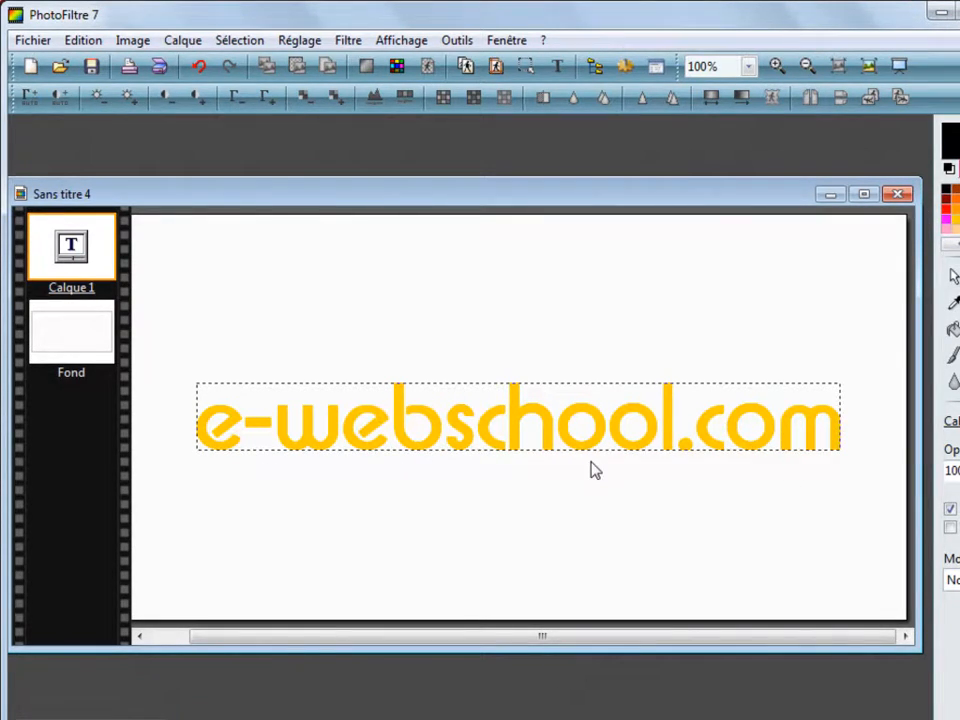
left_click(525, 422)
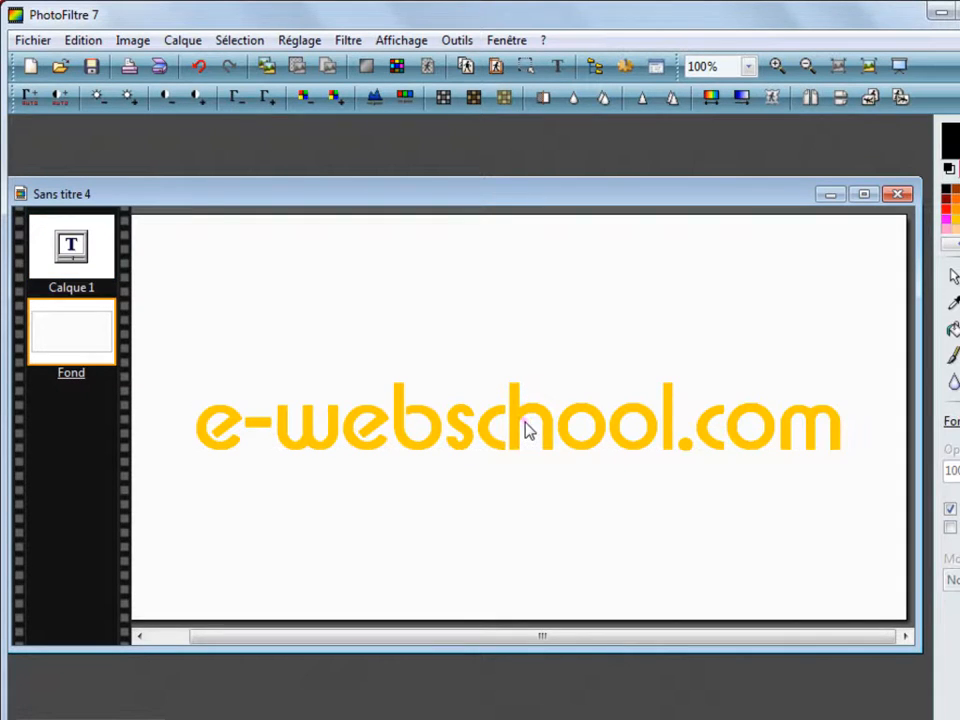
left_click(106, 252)
left_click(424, 404)
left_click(300, 435)
left_click(60, 245)
Move the e-webschool.com text upward on the canvas and nudge it back down by six small steps.
left_click_drag(402, 418, 393, 372)
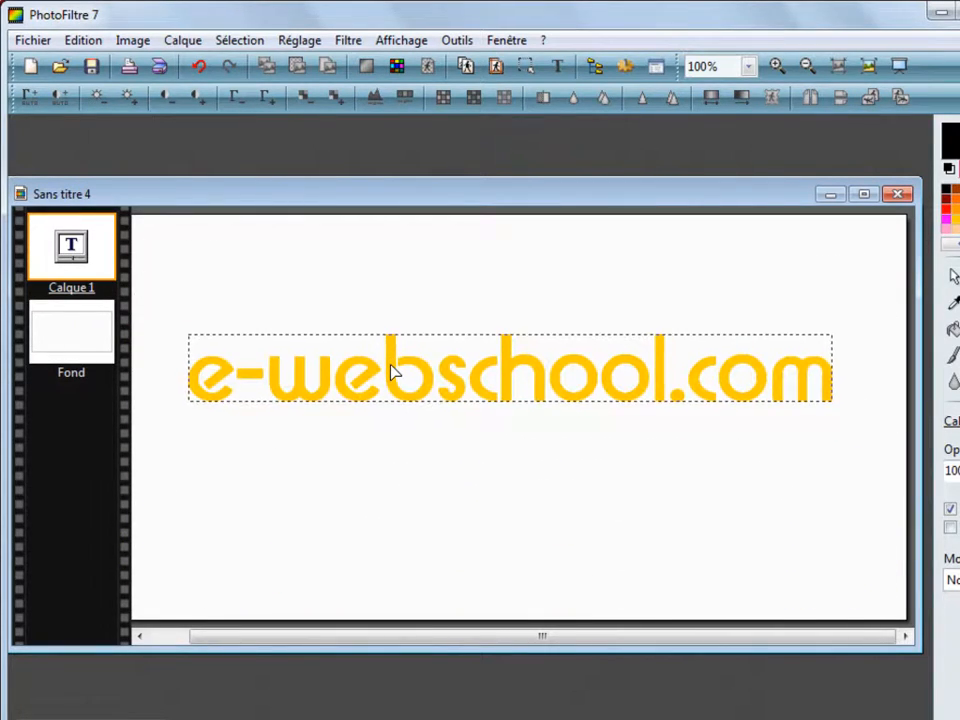
key("Down")
key("Down")
key("Down")
key("Down")
key("Down")
key("Down")
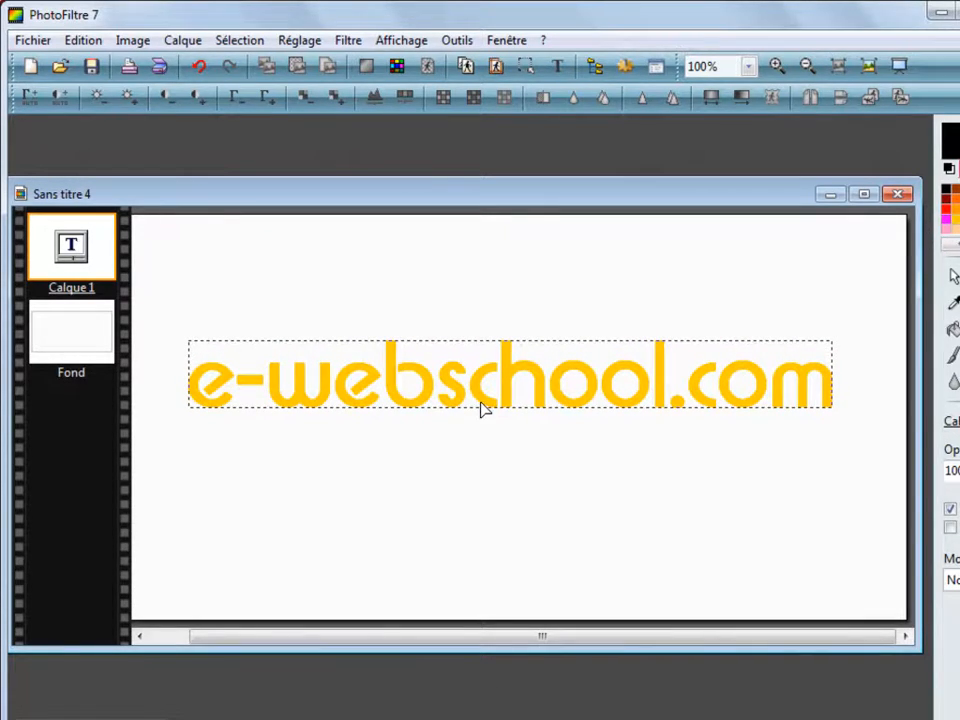
Edit the text layer Calque 1 to turn off its Lisser (smoothing) option.
double_click(71, 245)
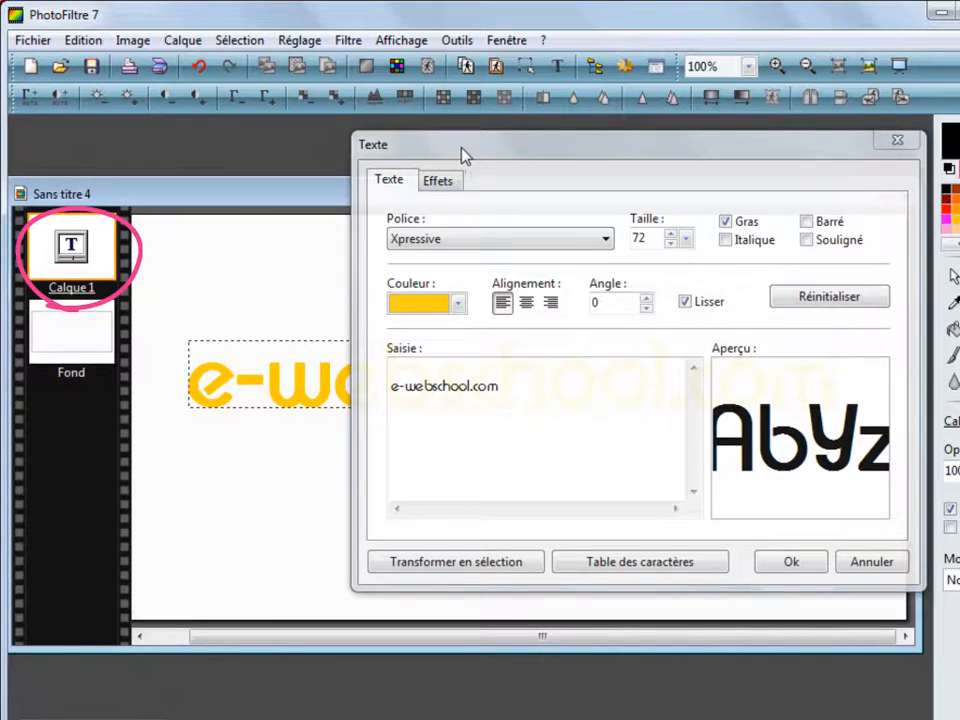
left_click(868, 565)
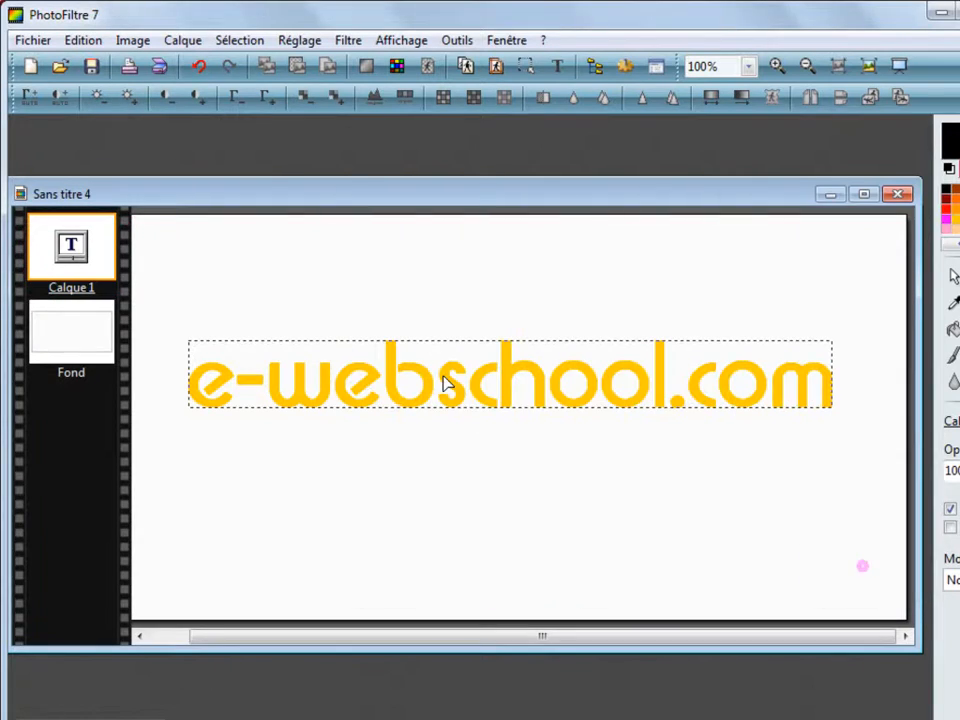
right_click(447, 383)
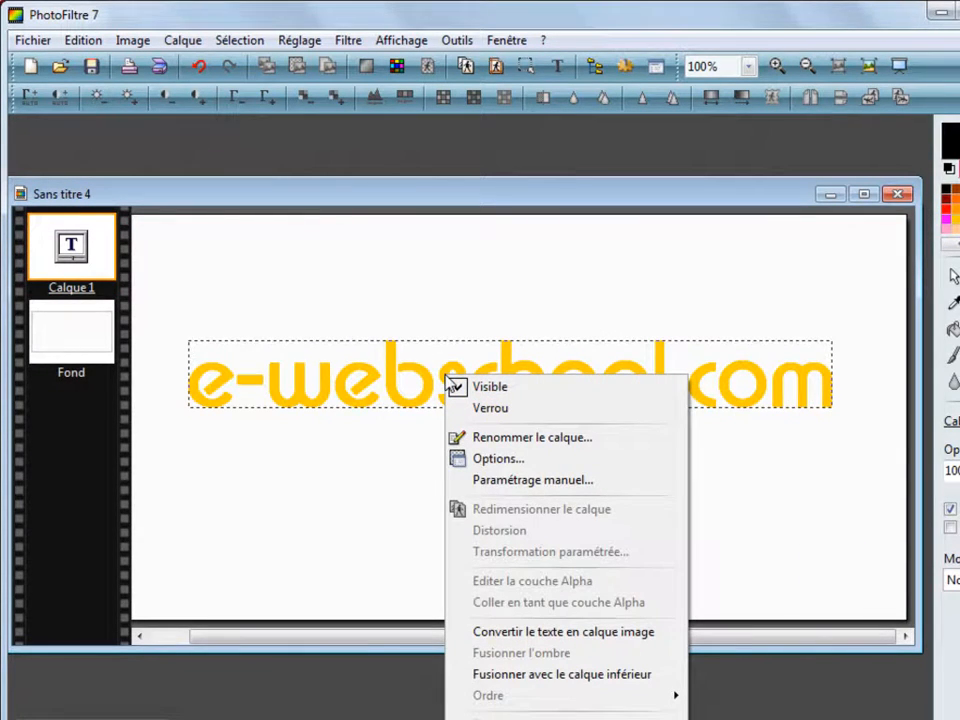
left_click(510, 459)
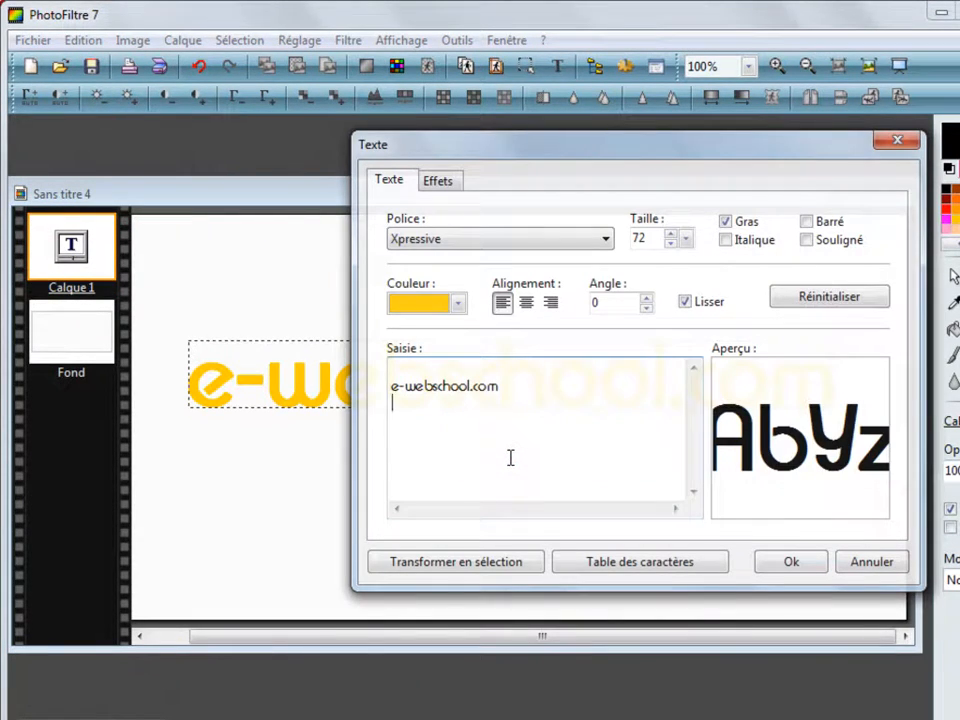
left_click(686, 302)
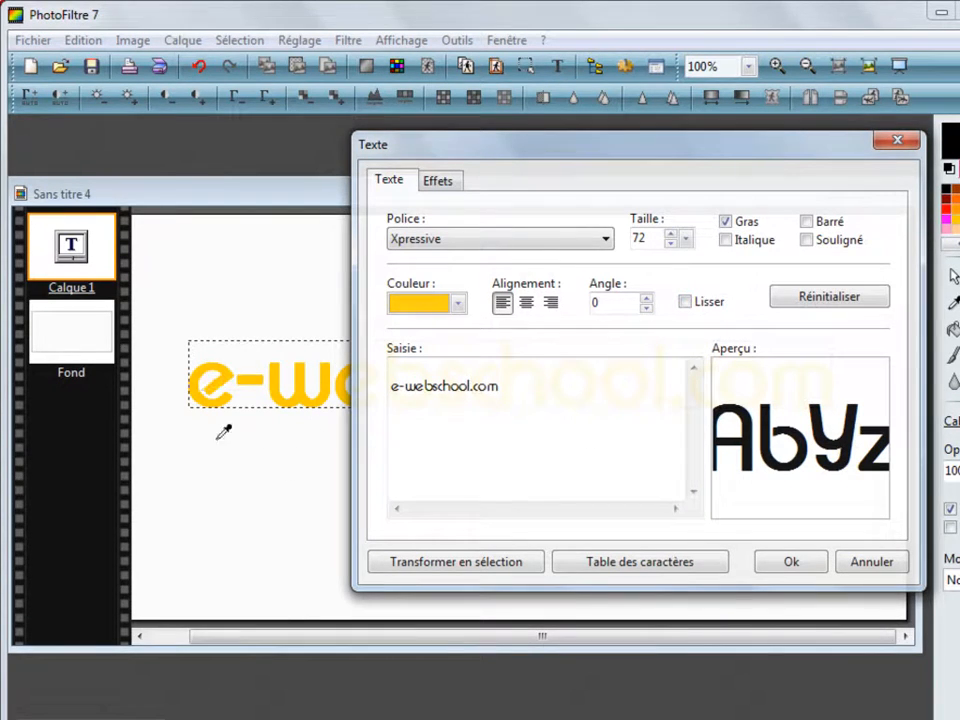
left_click(791, 562)
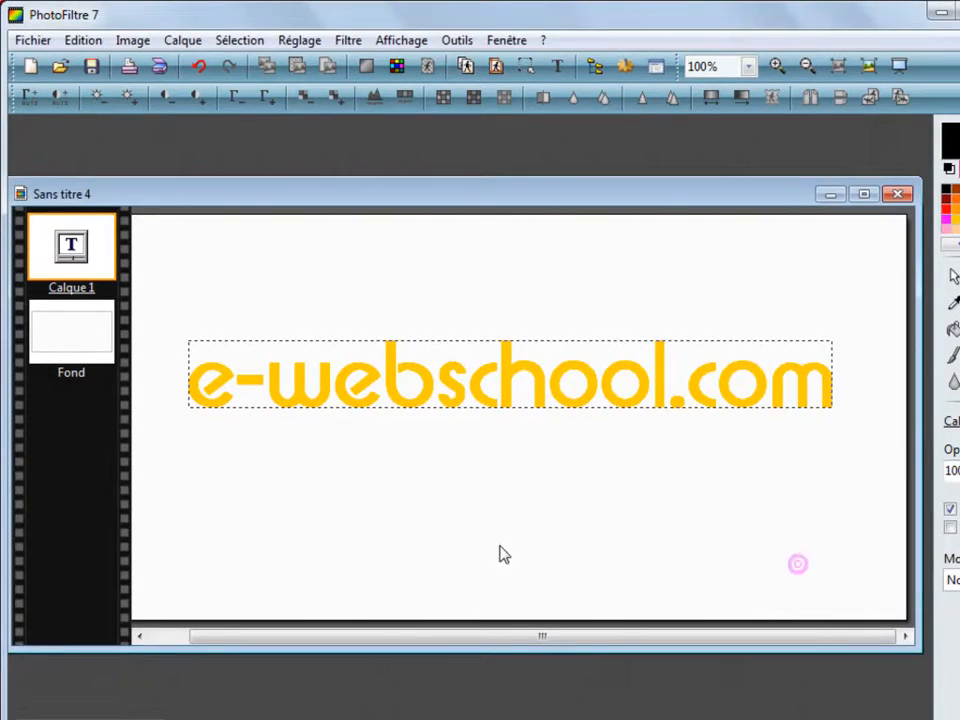
Inspect the letter edges at 200% and turn the Lisser option back on for the text layer.
scroll(501, 553, "up", 2)
scroll(590, 540, "down", 2)
scroll(590, 540, "up", 1)
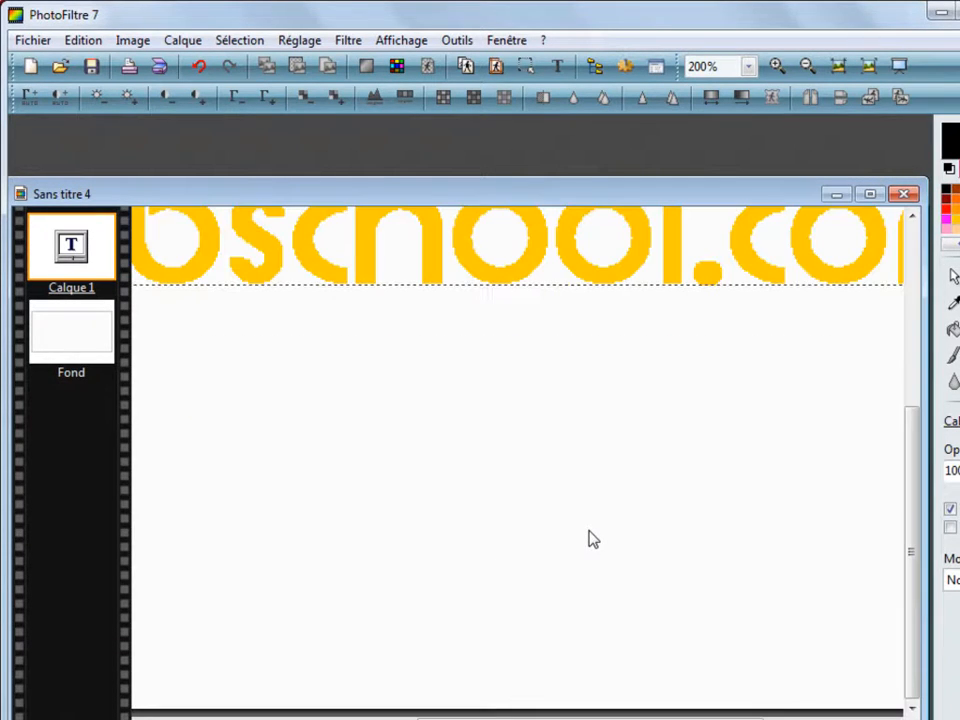
left_click_drag(917, 578, 921, 473)
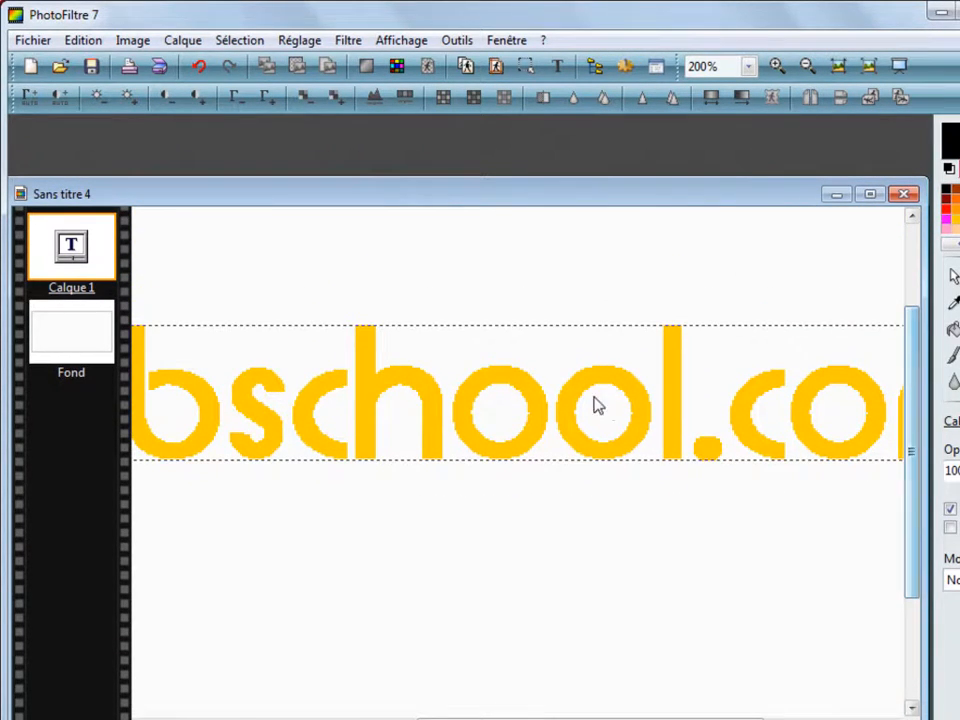
double_click(58, 247)
left_click(686, 302)
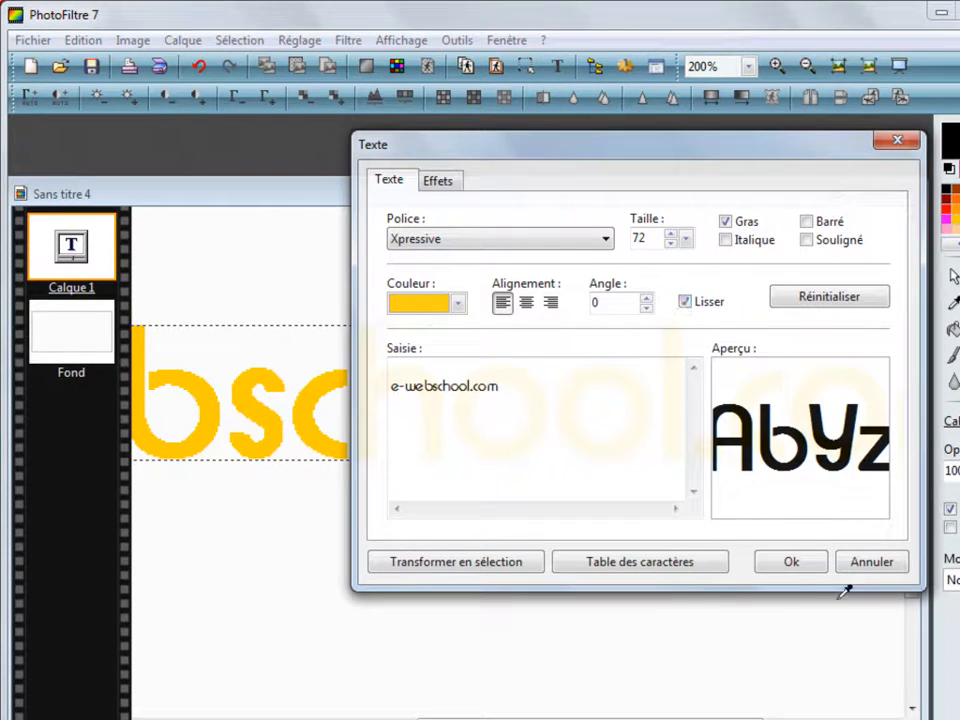
left_click(791, 562)
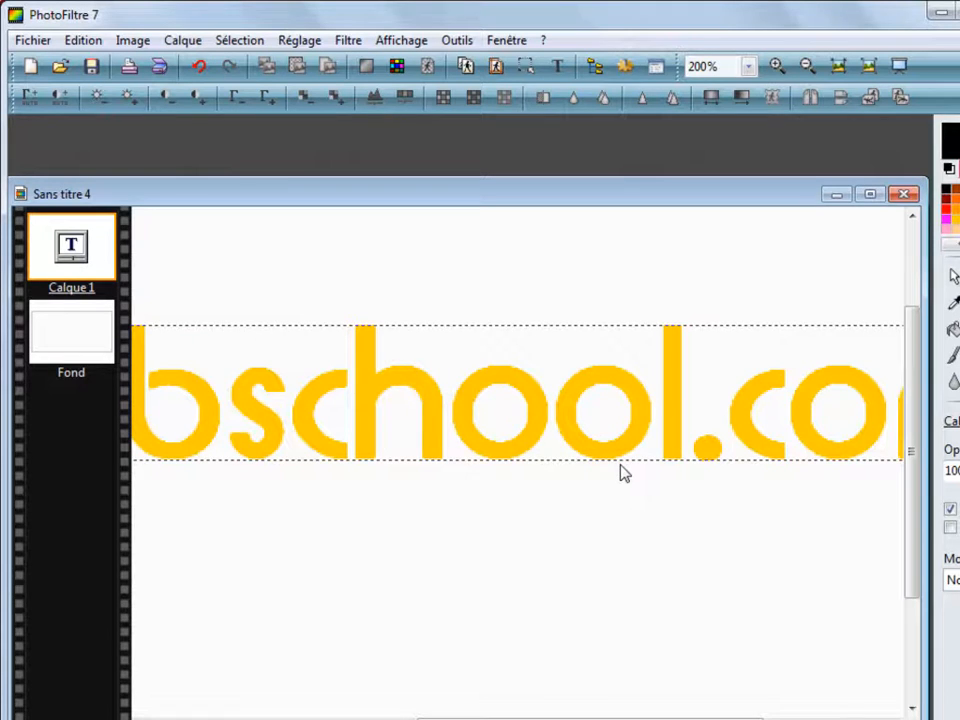
Edit the effects of the e-webschool.com text layer at 100% zoom to lower its opacity to 53%.
scroll(621, 466, "down", 2)
scroll(621, 466, "up", 1)
left_click(558, 66)
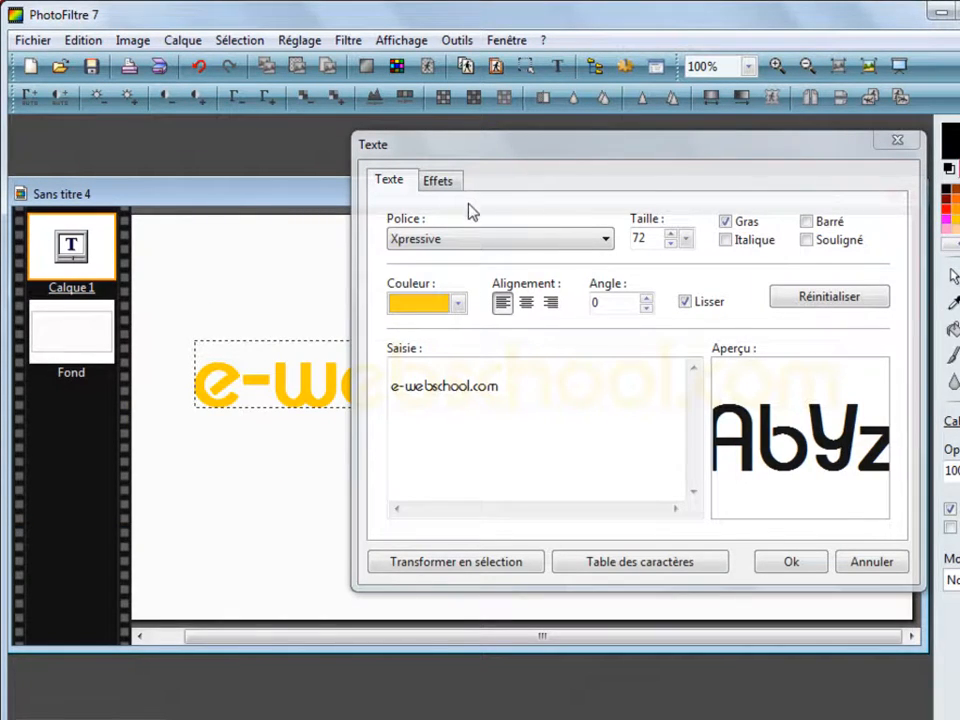
left_click(446, 190)
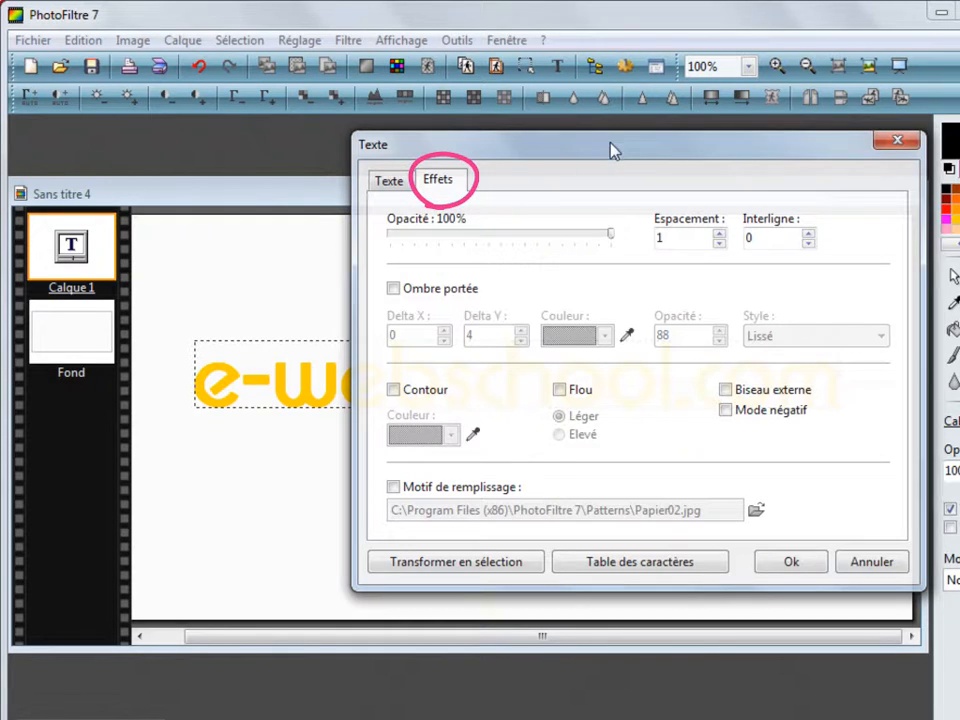
left_click_drag(615, 148, 710, 155)
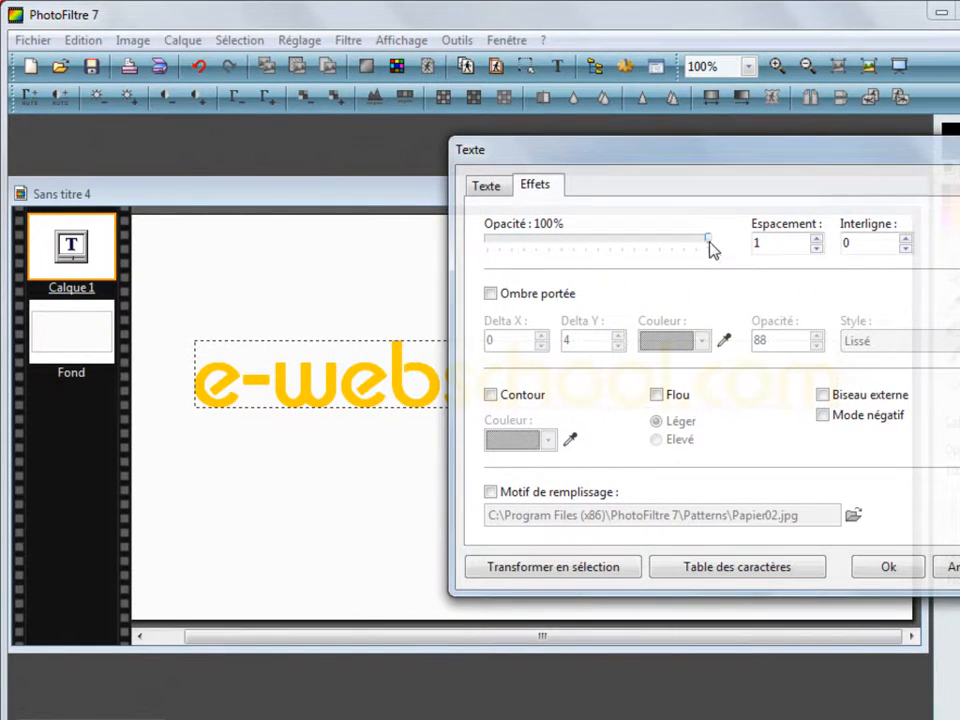
left_click_drag(708, 244, 591, 250)
left_click(884, 565)
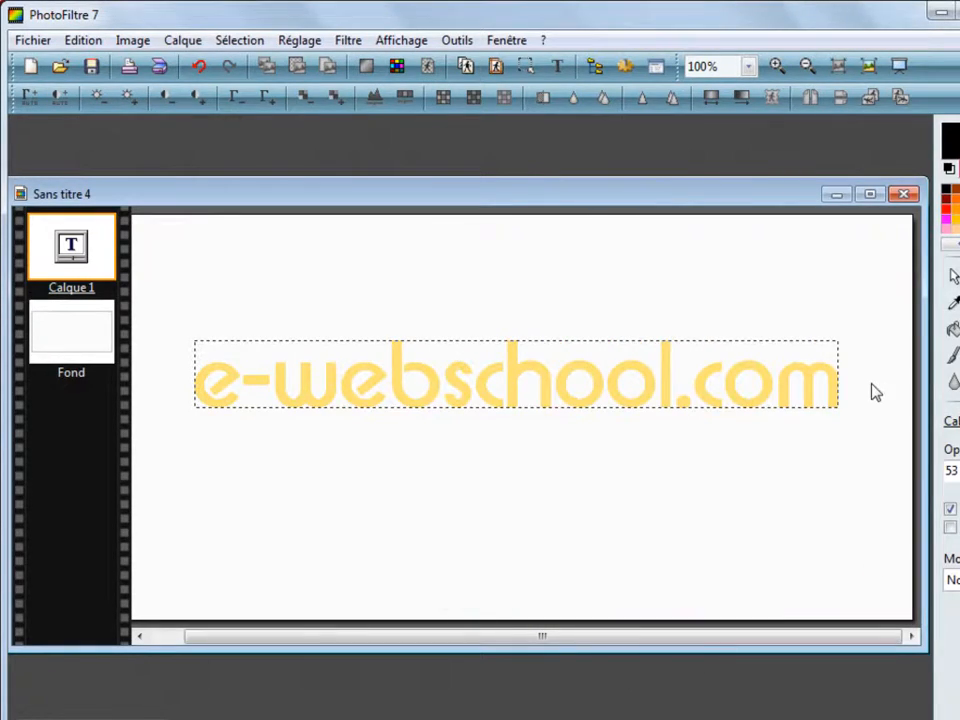
Add a drop shadow (Ombre portée) to the text layer at full text opacity, with a grey shadow colour and shadow opacity of 84.
double_click(103, 259)
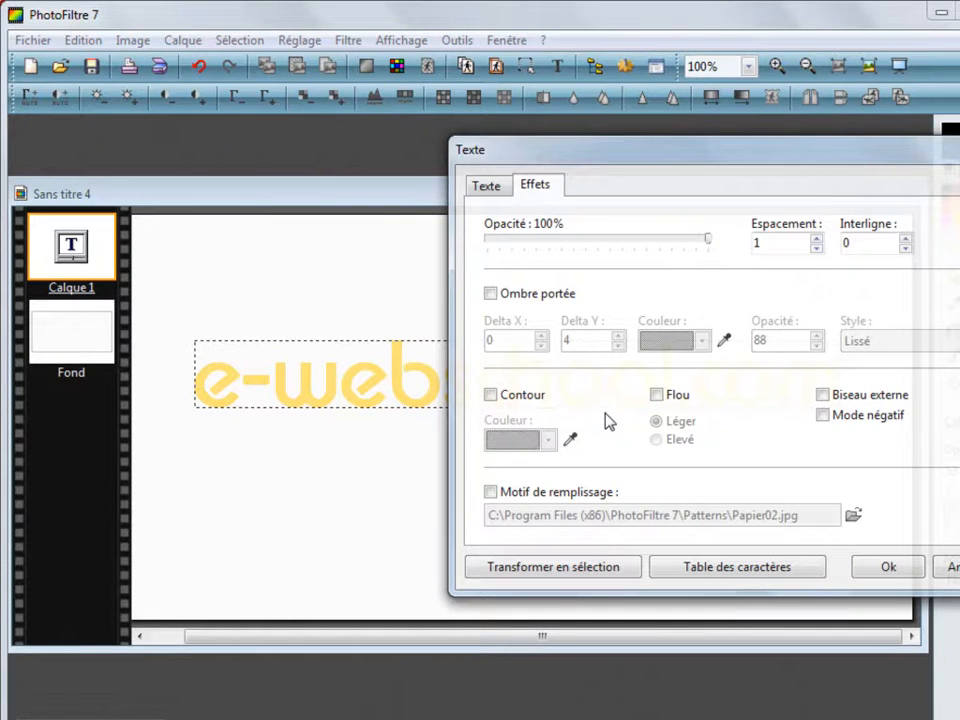
left_click(491, 294)
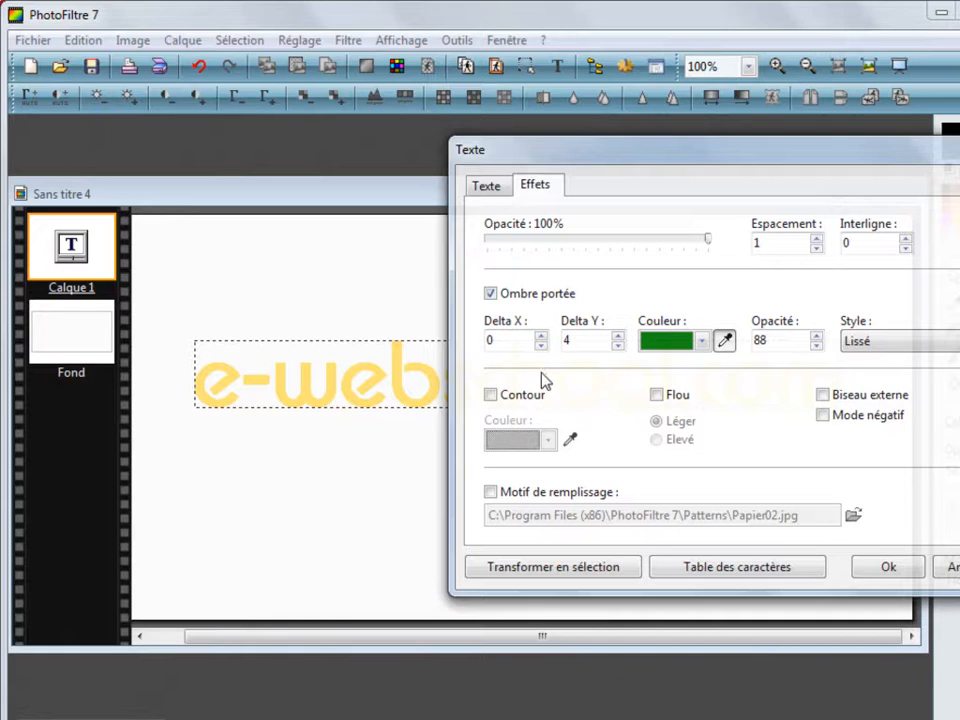
left_click(703, 342)
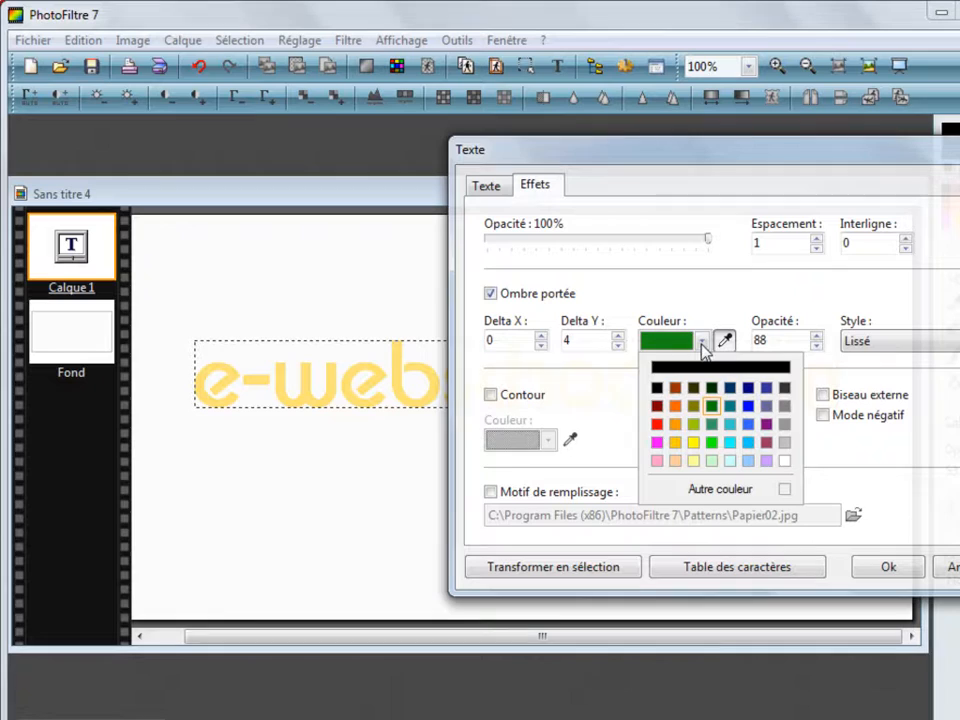
left_click(786, 406)
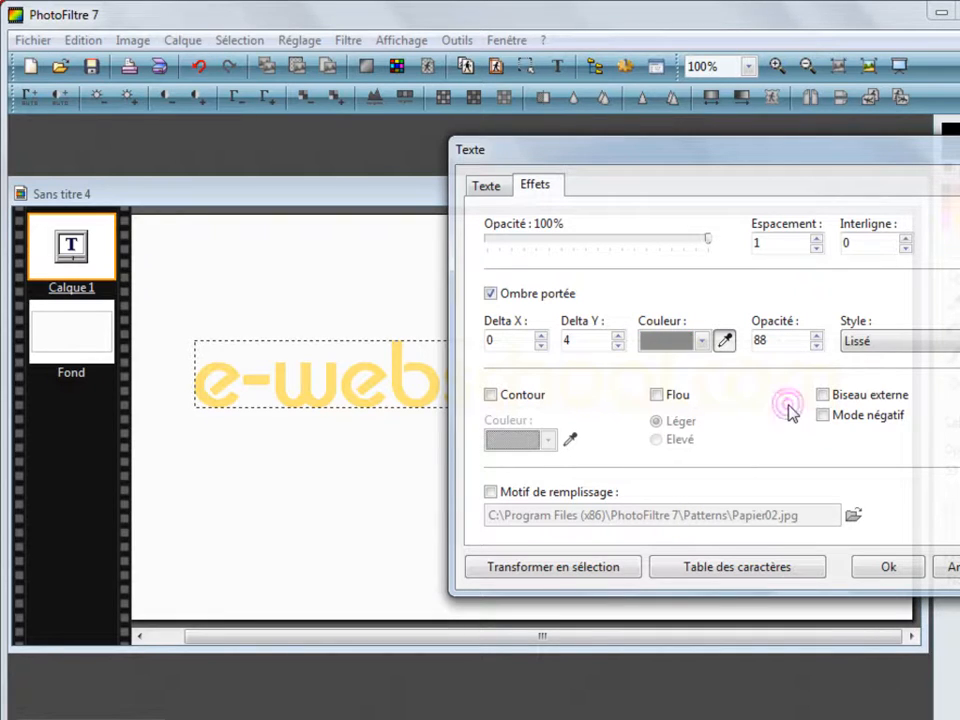
left_click(817, 345)
left_click(817, 345)
left_click(817, 337)
left_click(817, 345)
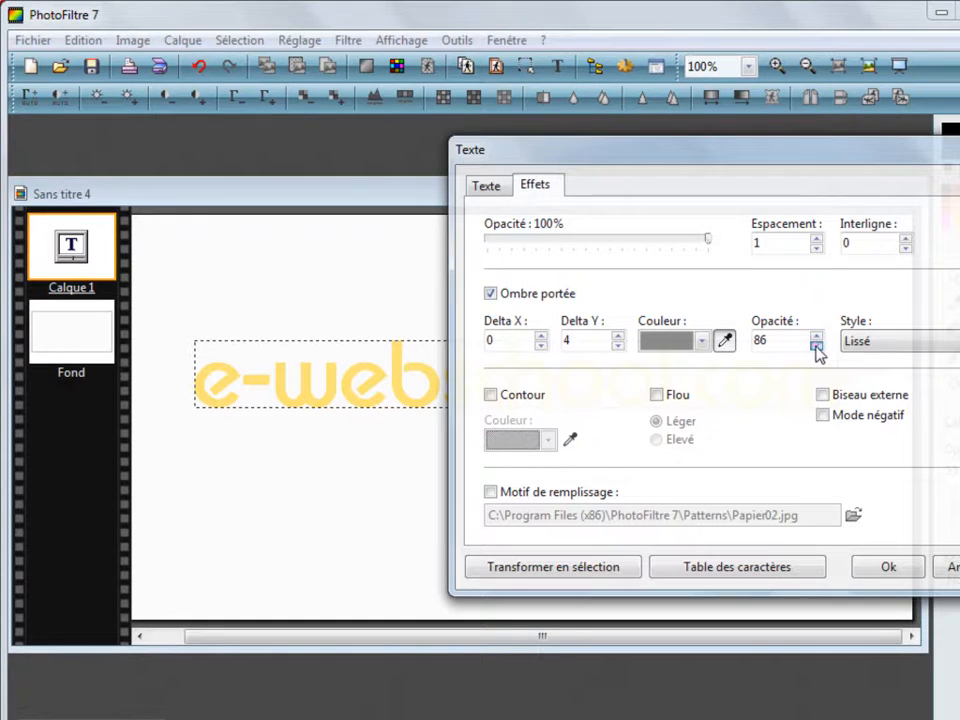
Keep the shadow style at Lissé, set Delta X and Delta Y to 6, apply the effect and select the background layer.
left_click(913, 342)
left_click(913, 342)
left_click(541, 338)
left_click(541, 338)
left_click(541, 338)
left_click(541, 338)
left_click(619, 337)
left_click(619, 337)
left_click(886, 568)
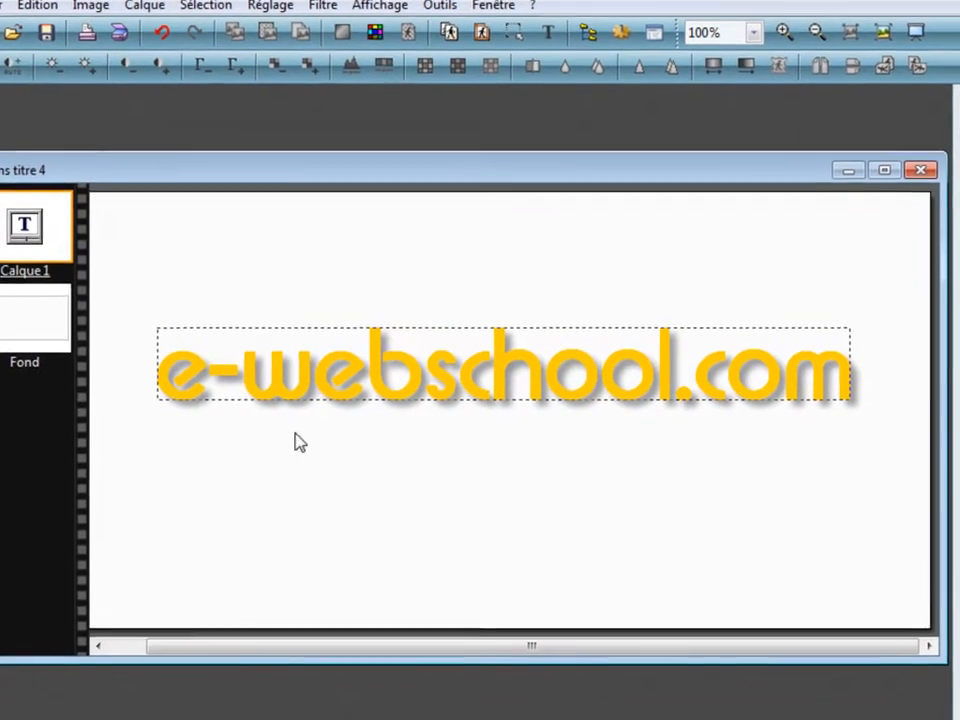
left_click(466, 471)
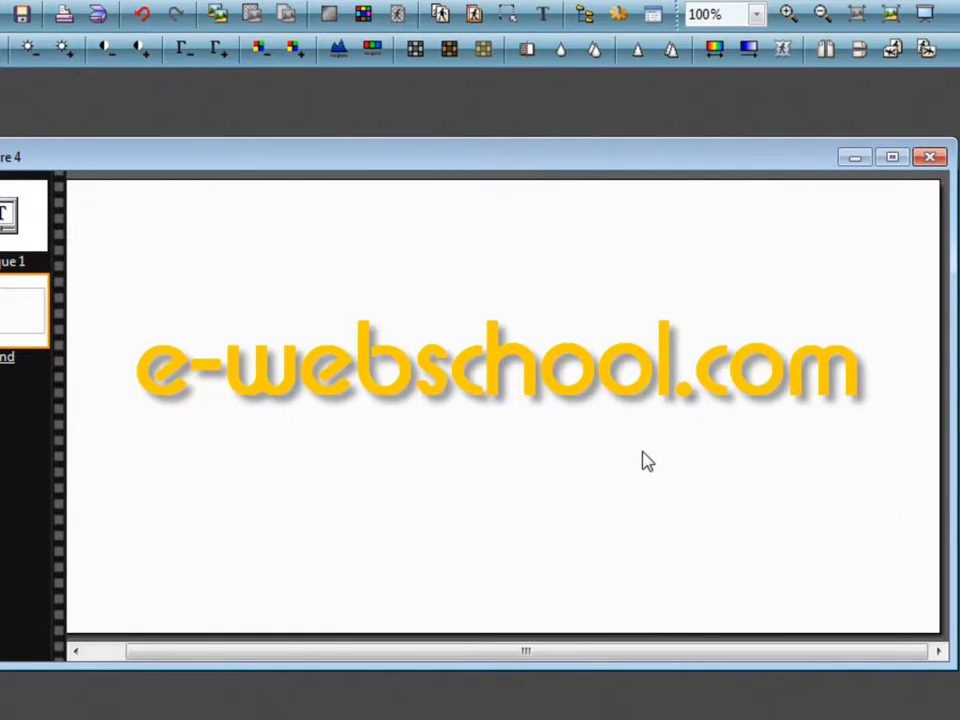
Edit the text layer's drop shadow to use the Diffusion style and apply it.
double_click(27, 221)
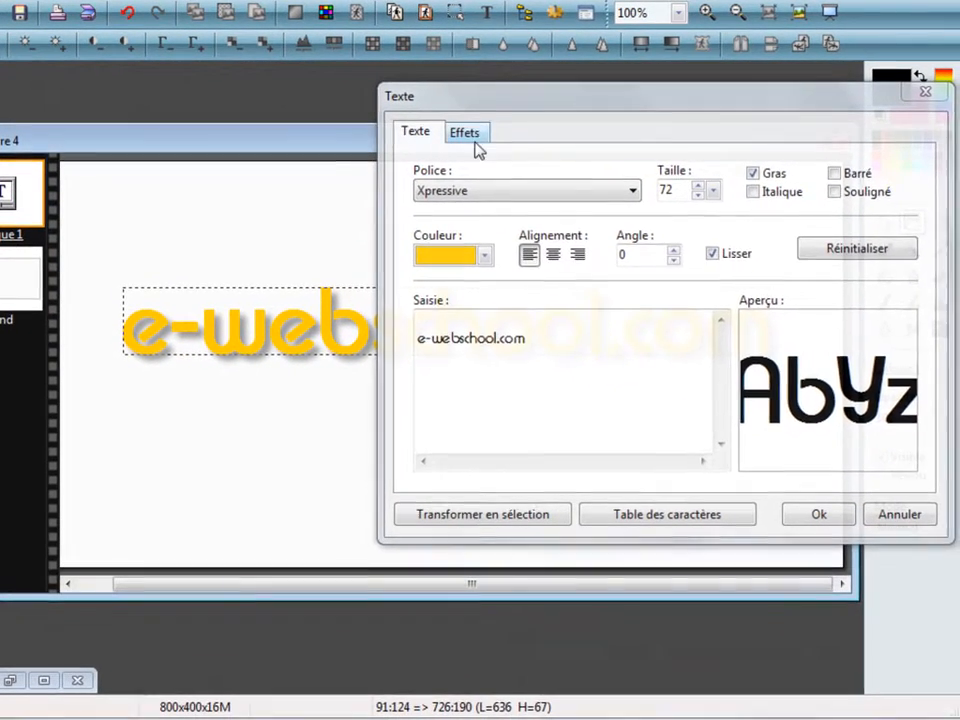
left_click(466, 136)
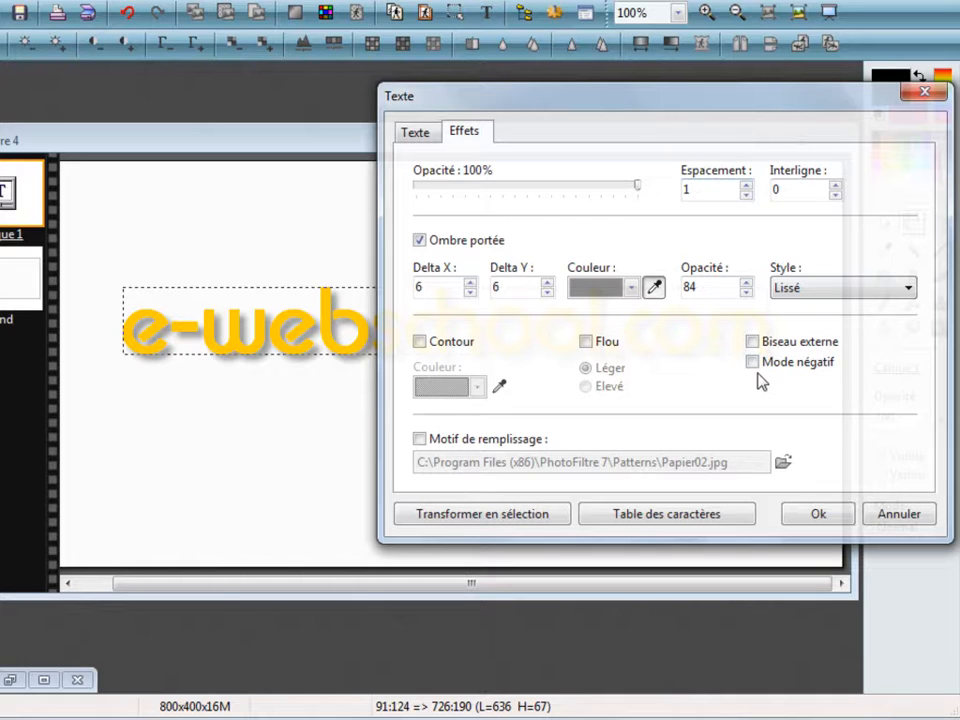
left_click(868, 287)
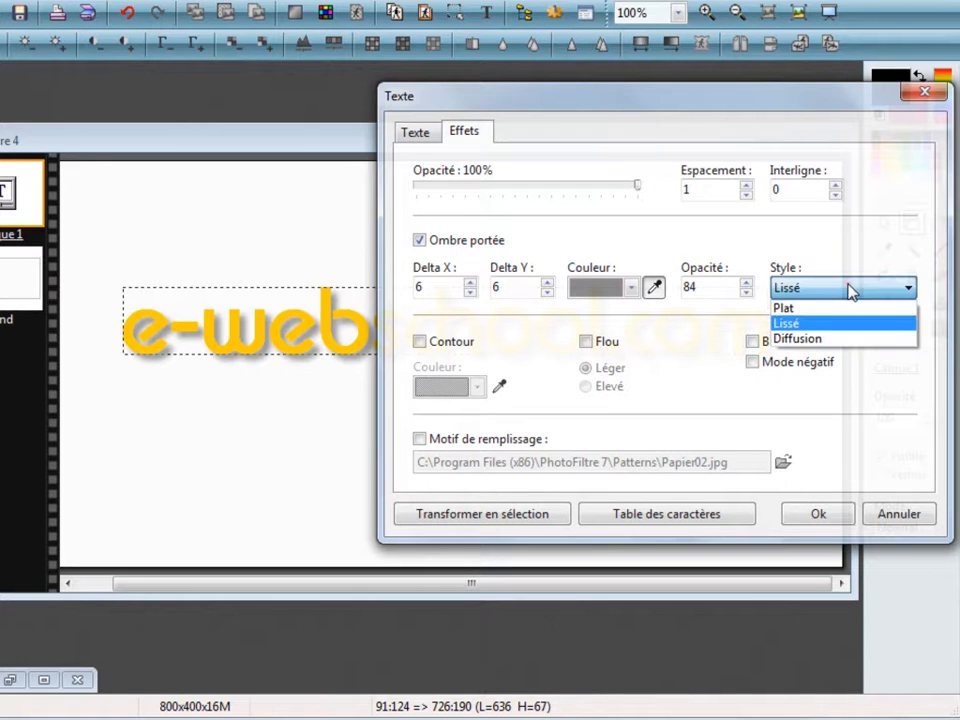
left_click(820, 339)
left_click(818, 513)
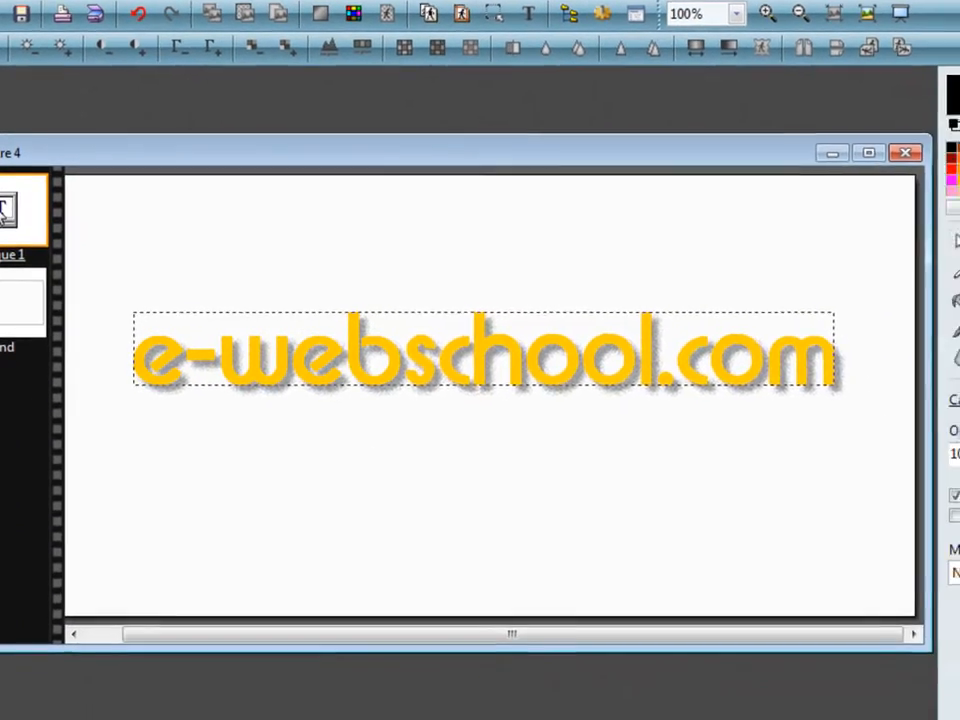
Change the text layer's drop shadow style to Plat and apply it.
double_click(10, 230)
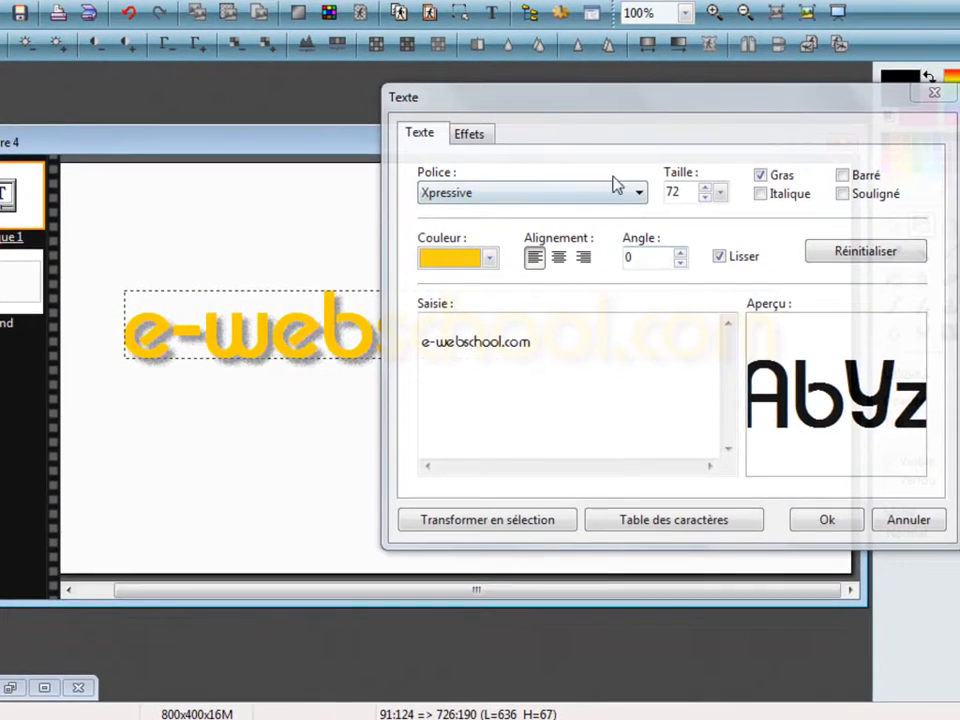
left_click(470, 134)
left_click(818, 292)
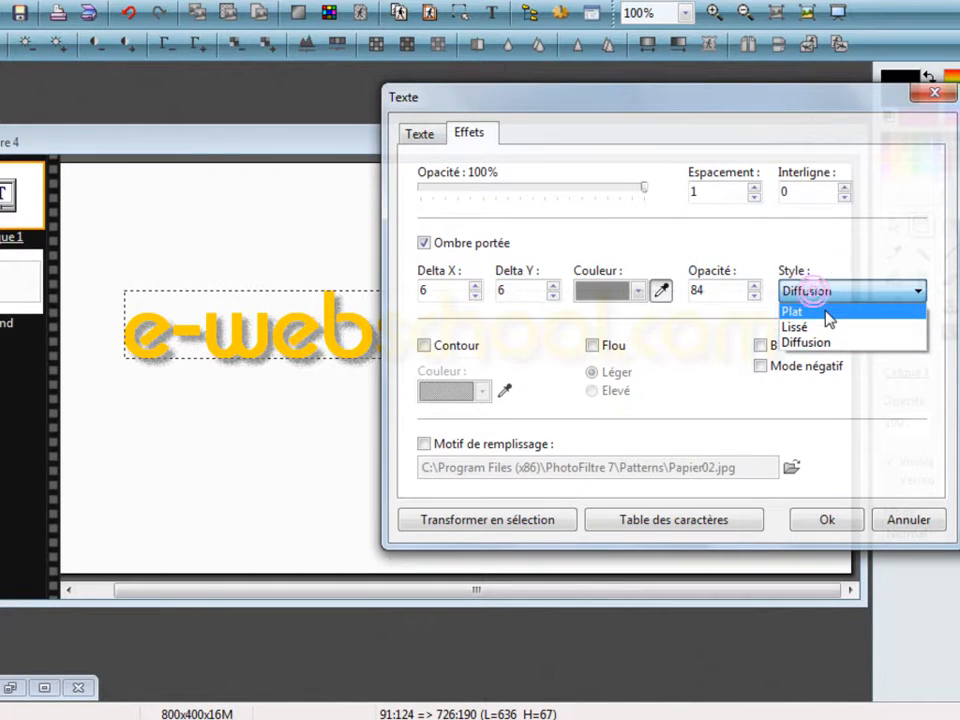
left_click(825, 311)
left_click(848, 516)
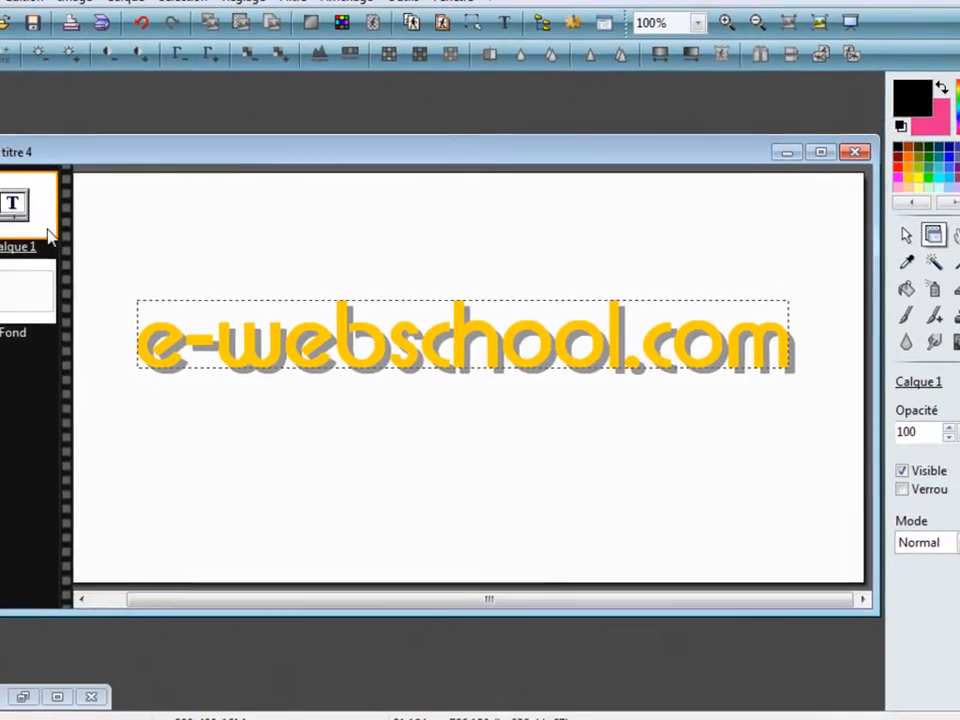
Replace the text's drop shadow with a grey outline (Contour), apply it and select the background layer.
double_click(64, 217)
left_click(487, 161)
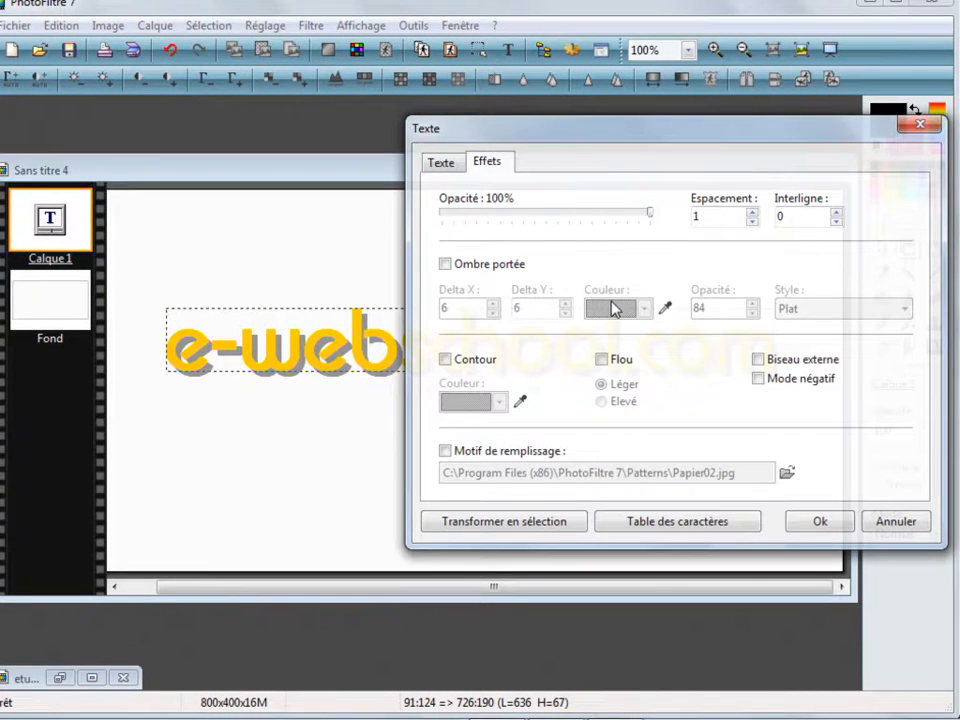
left_click(445, 359)
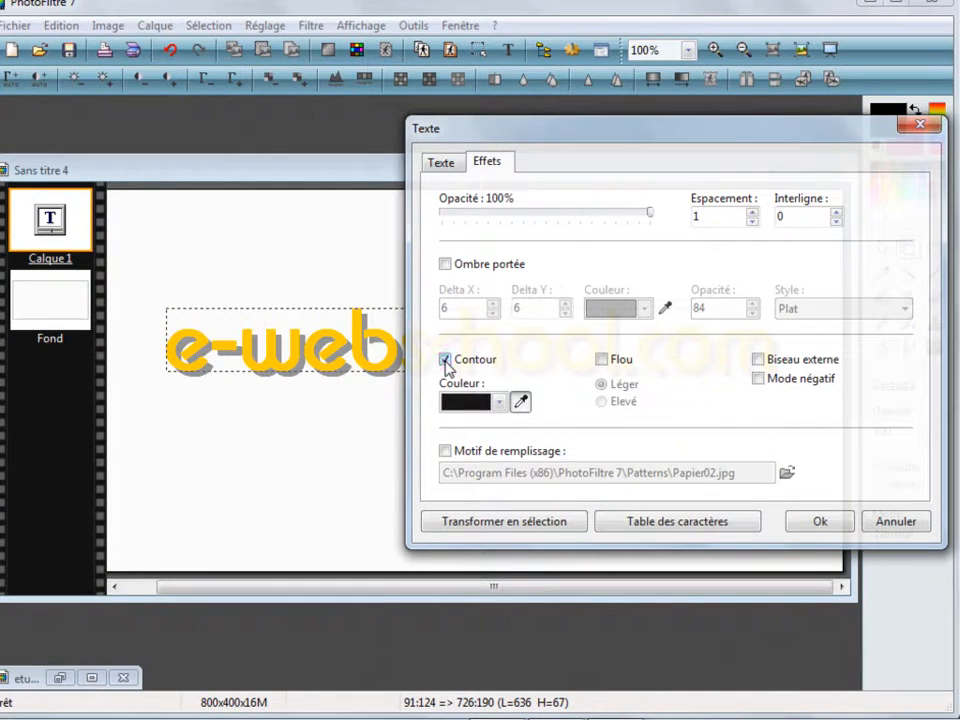
left_click(498, 402)
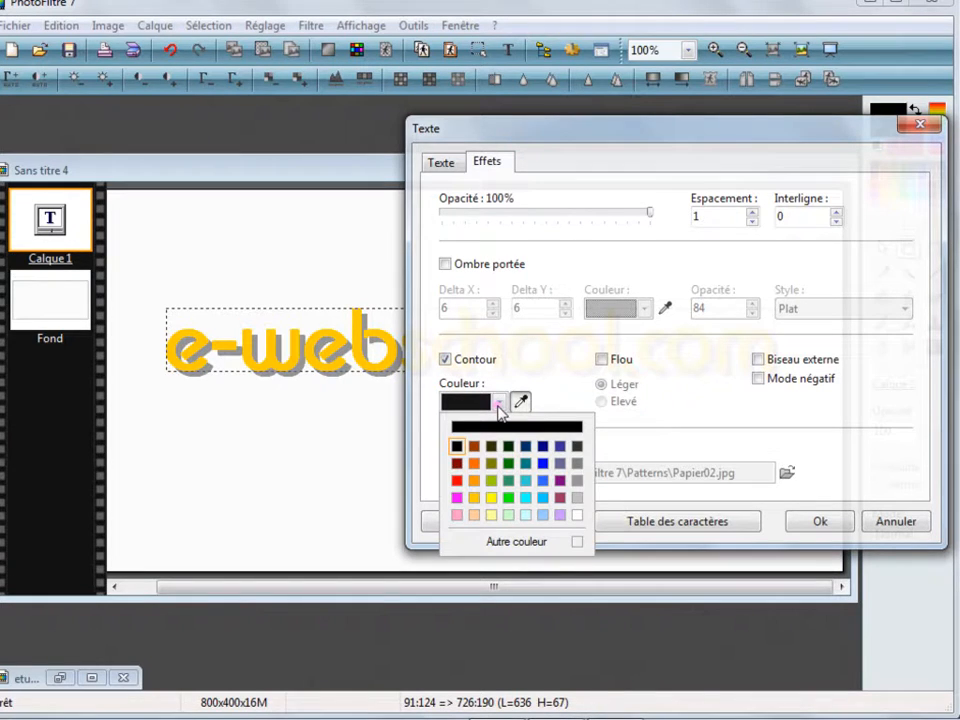
left_click(577, 460)
left_click(820, 521)
left_click(691, 425)
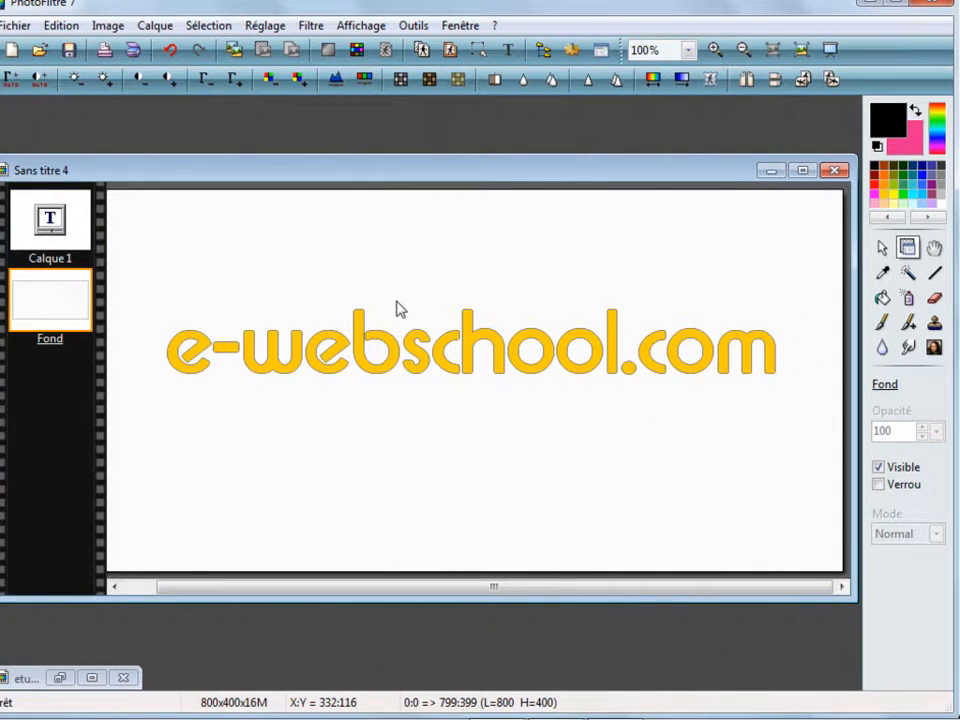
Replace the text layer's outline with a blur (Flou) set to Léger and apply it.
double_click(50, 225)
left_click(489, 161)
left_click(658, 364)
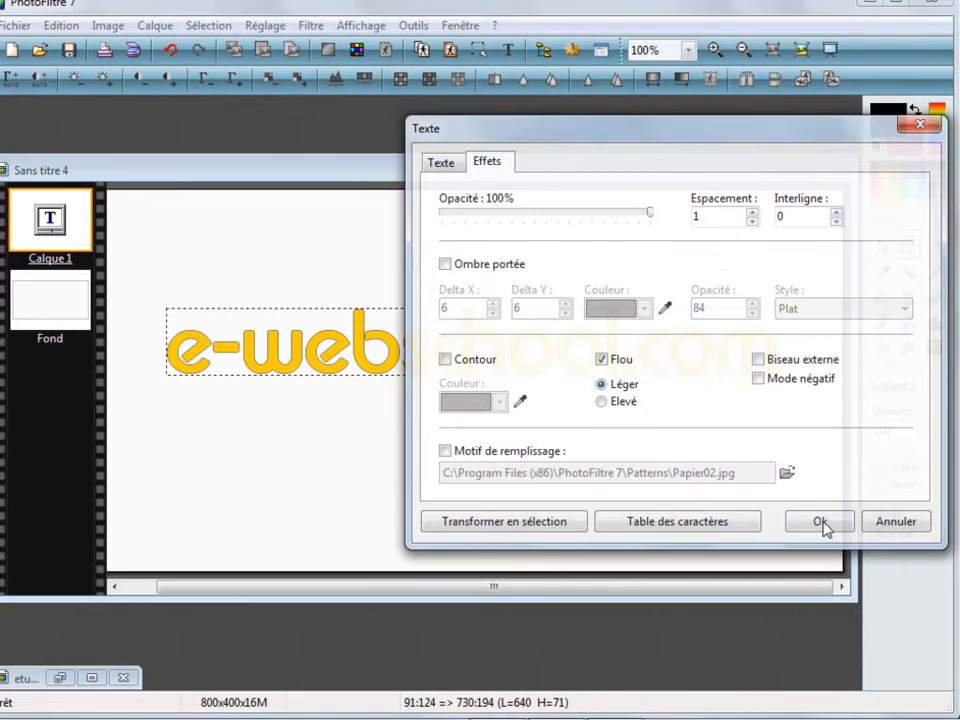
left_click(820, 521)
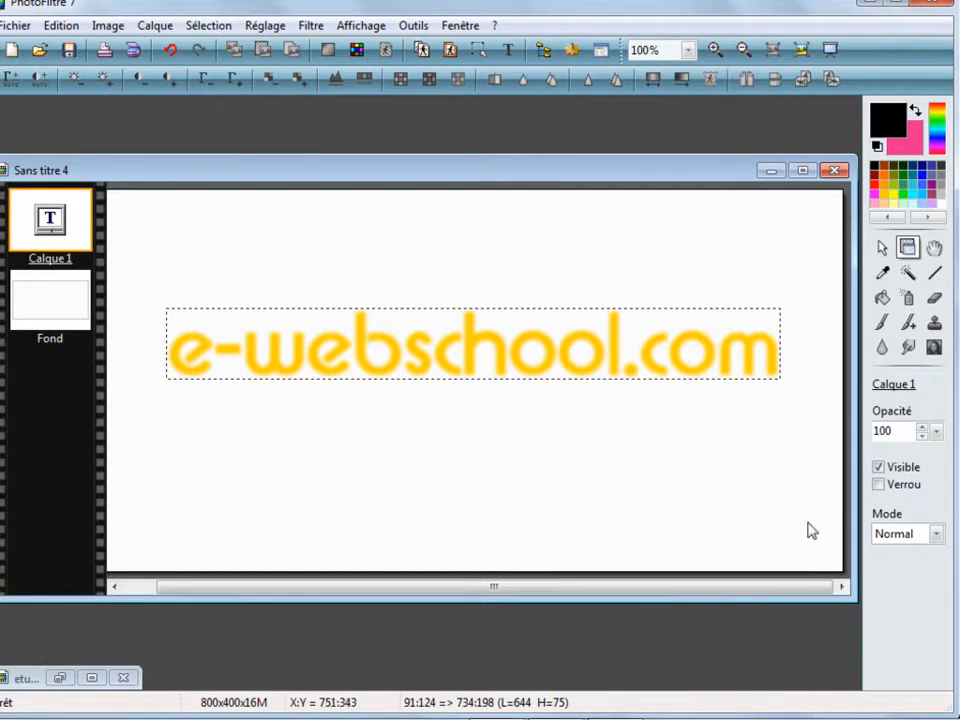
Strengthen the text's blur to Elevé and apply it, and afterwards apply the Biseau externe effect in place of the blur.
double_click(48, 223)
left_click(489, 162)
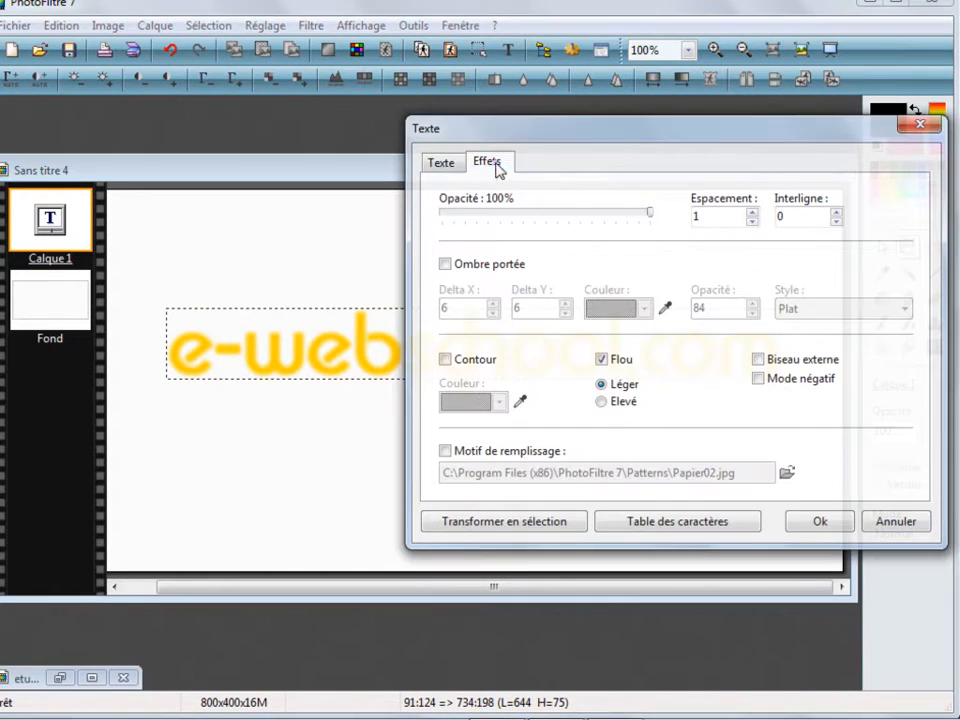
left_click(604, 402)
left_click(822, 522)
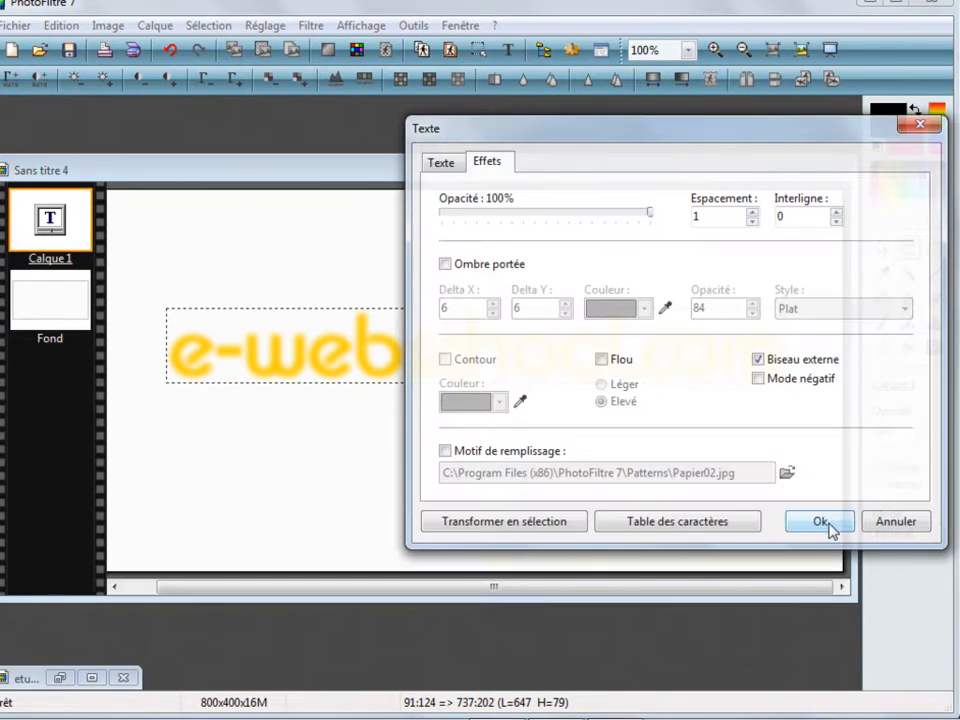
left_click(831, 524)
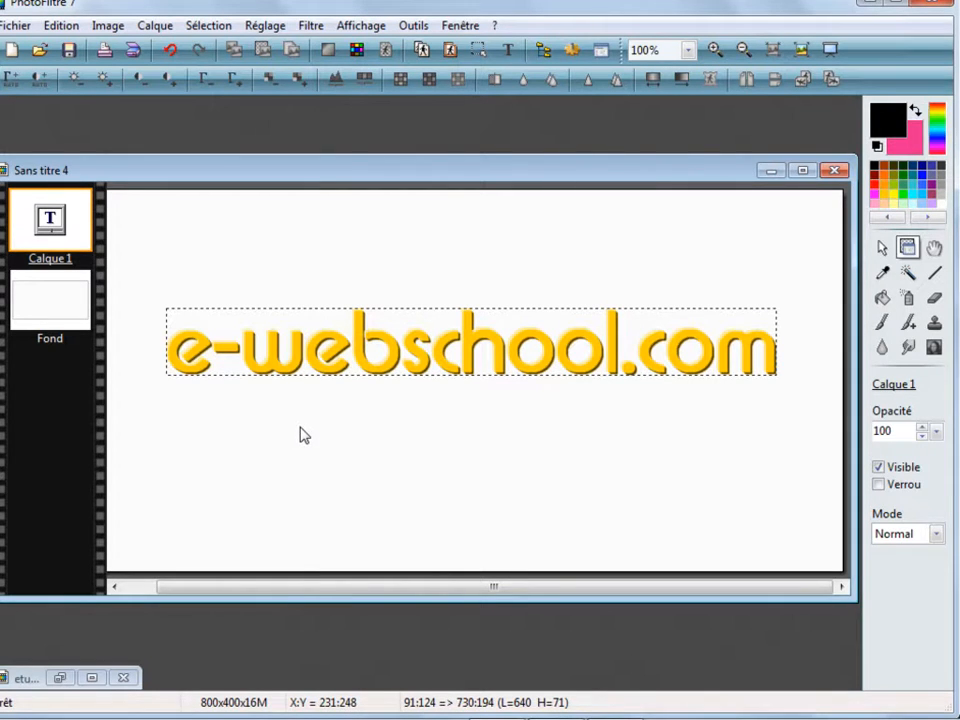
Replace the text layer's outer bevel with the Mode négatif effect and apply it.
double_click(76, 225)
left_click(487, 161)
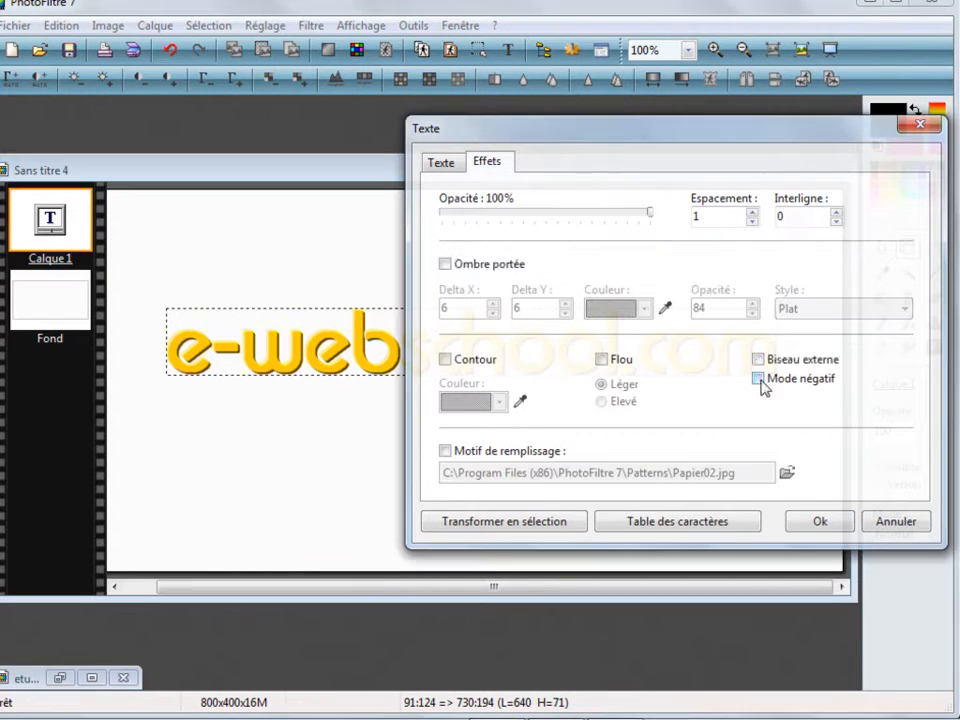
left_click(758, 379)
left_click(820, 524)
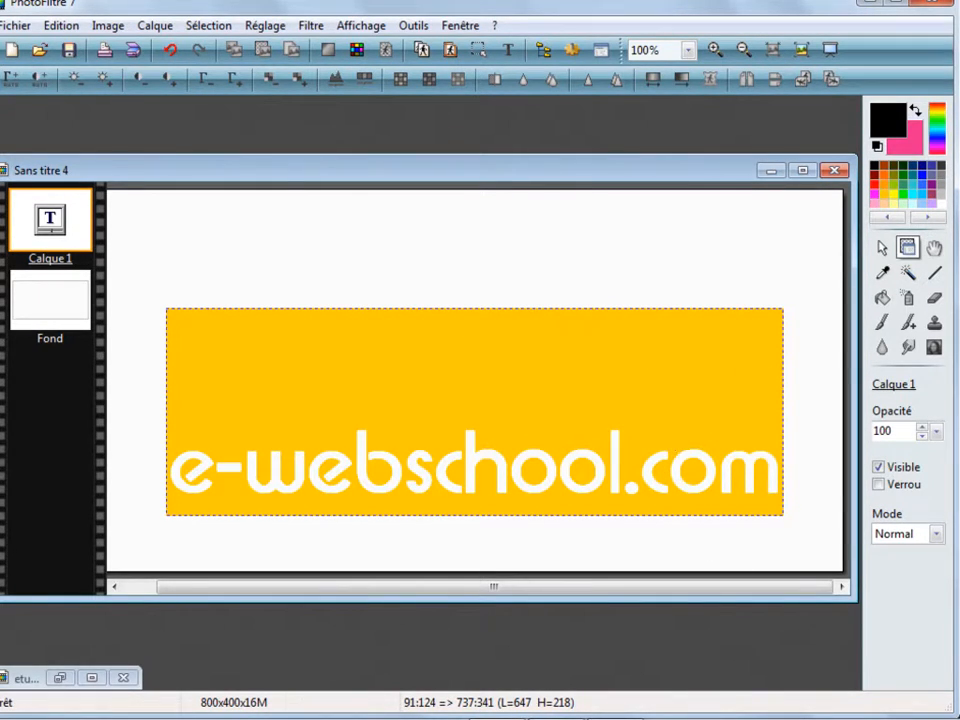
Replace the text layer's Mode négatif effect with the Metal04 pattern fill (Motif de remplissage) and apply it.
double_click(57, 223)
left_click(487, 161)
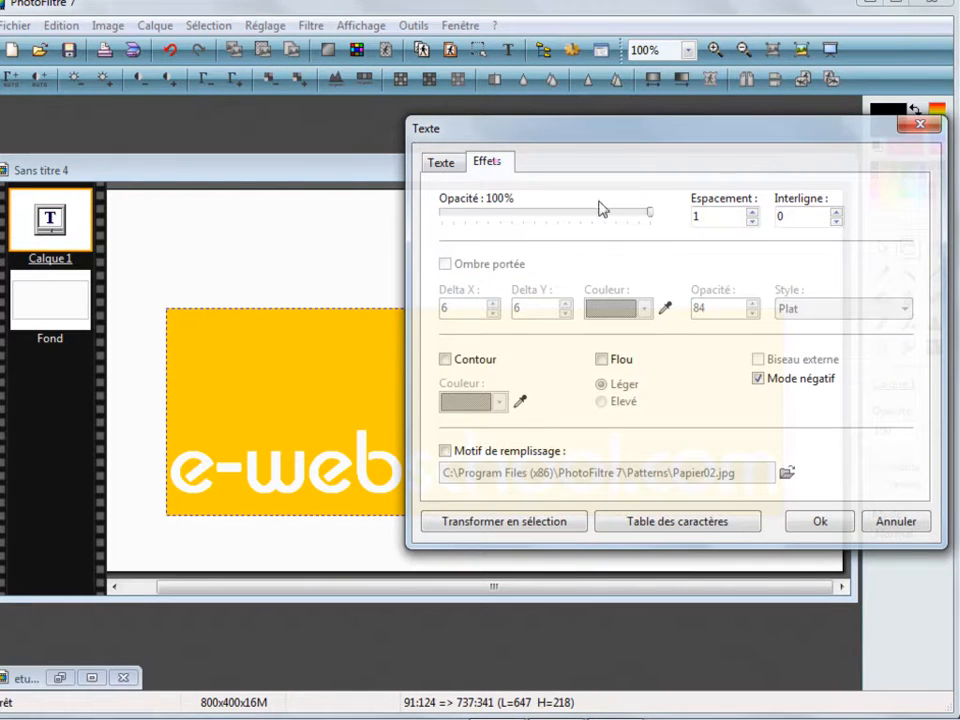
left_click(758, 379)
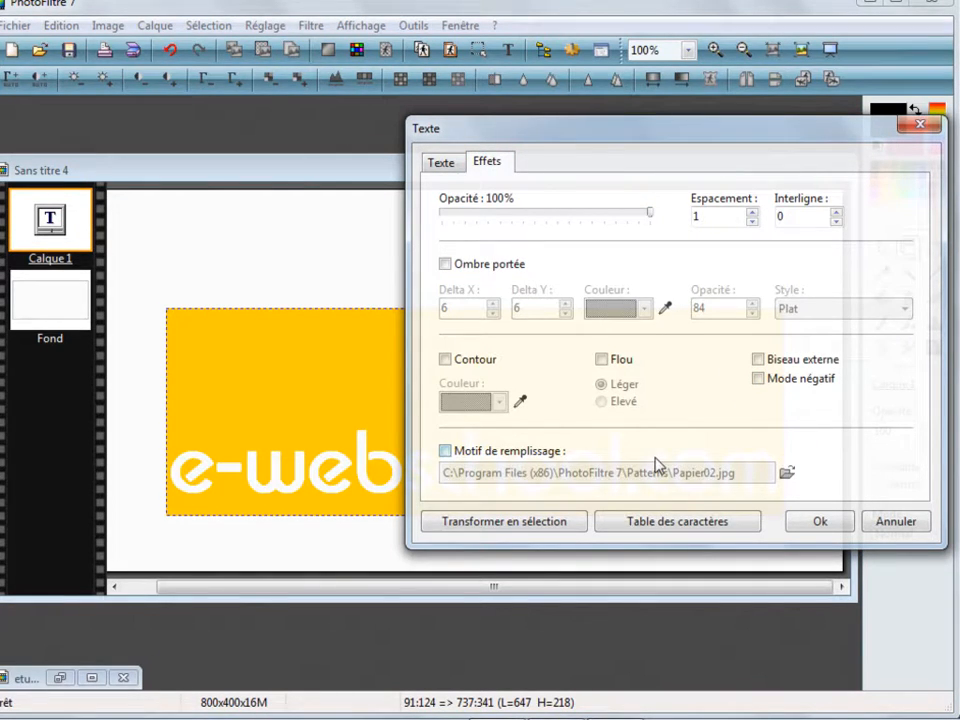
left_click(445, 452)
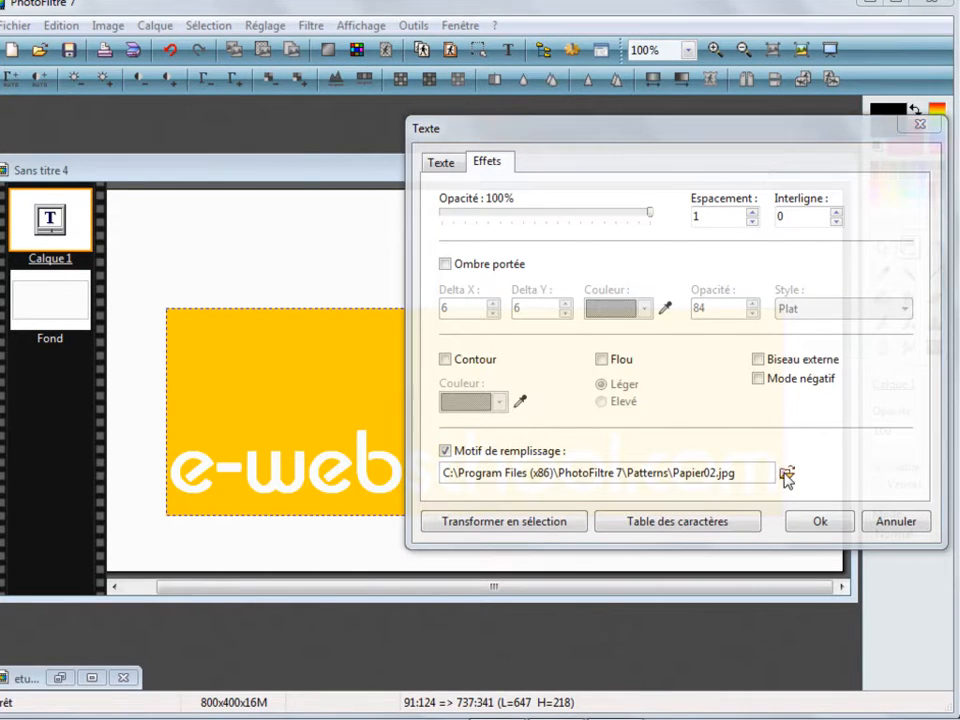
left_click(787, 476)
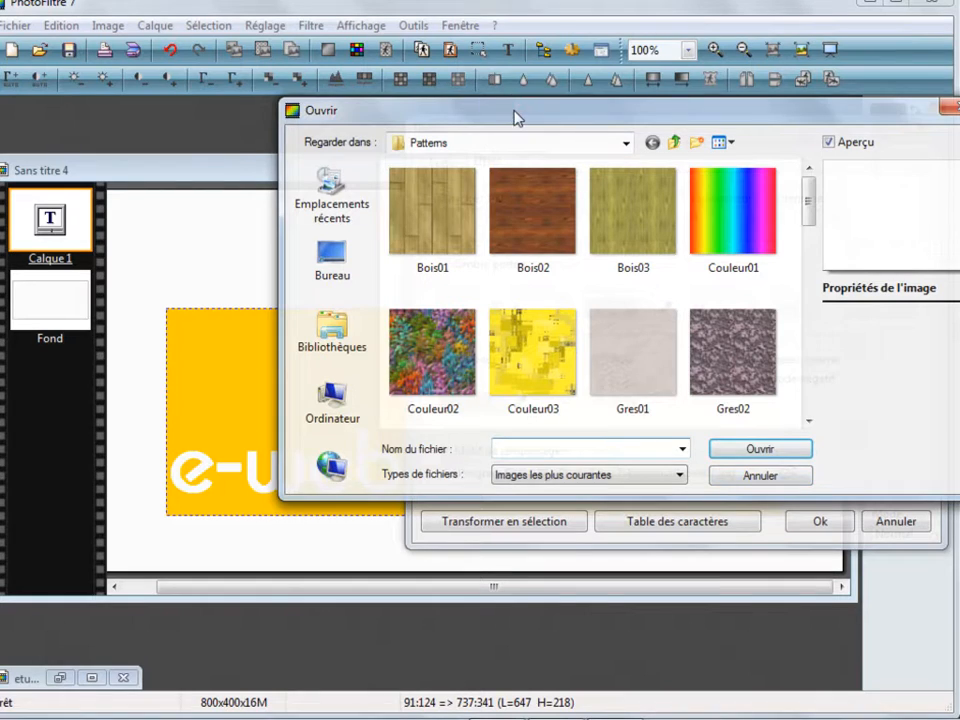
left_click_drag(516, 118, 428, 103)
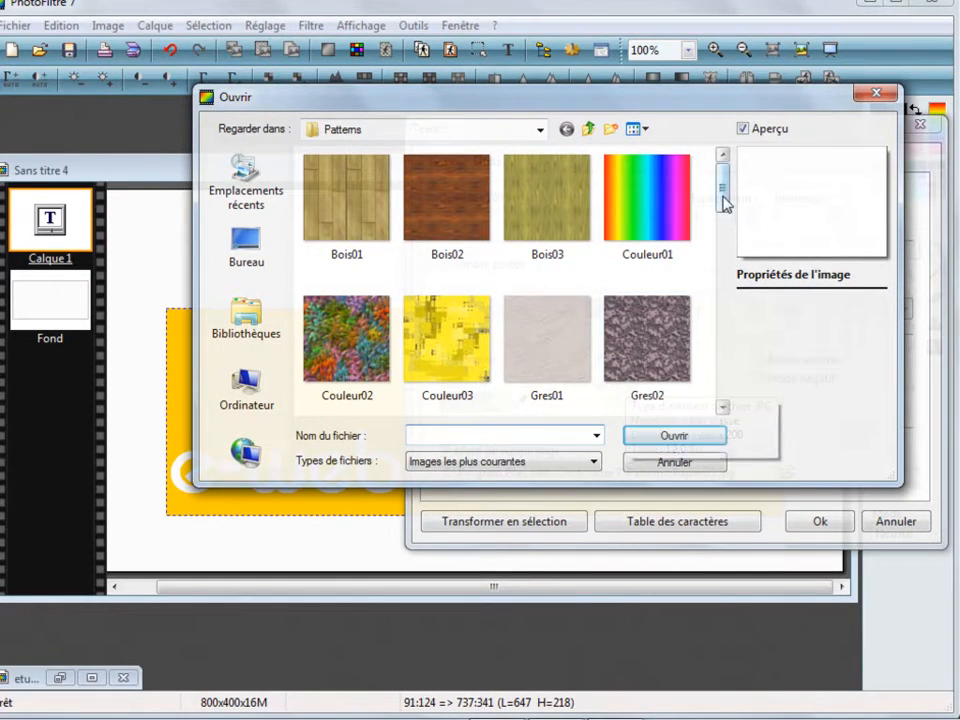
left_click_drag(724, 200, 740, 272)
left_click(670, 238)
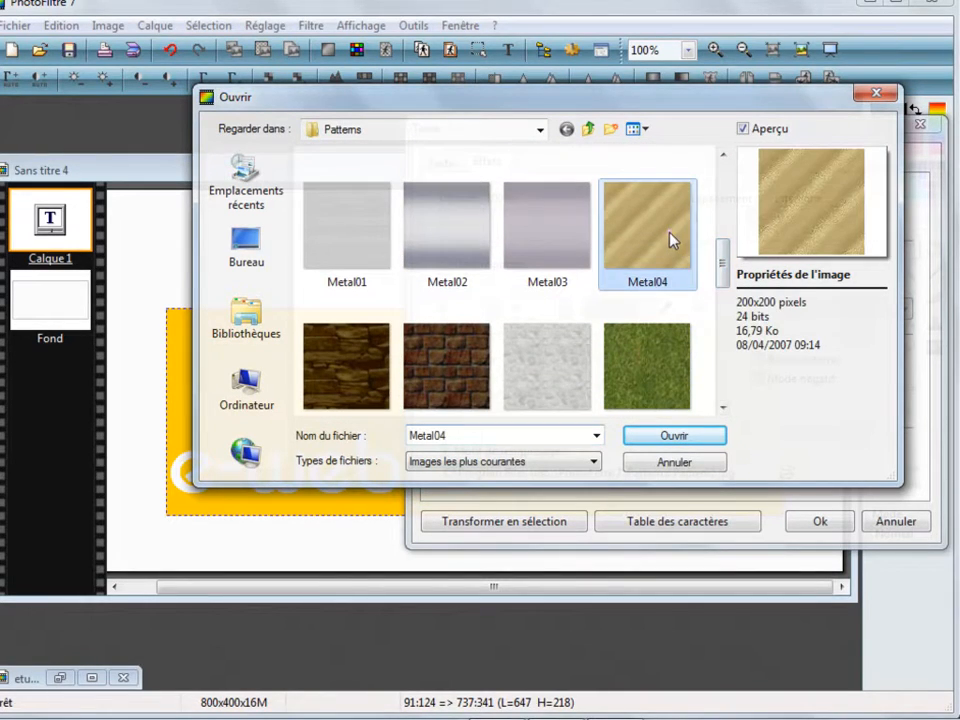
left_click(664, 440)
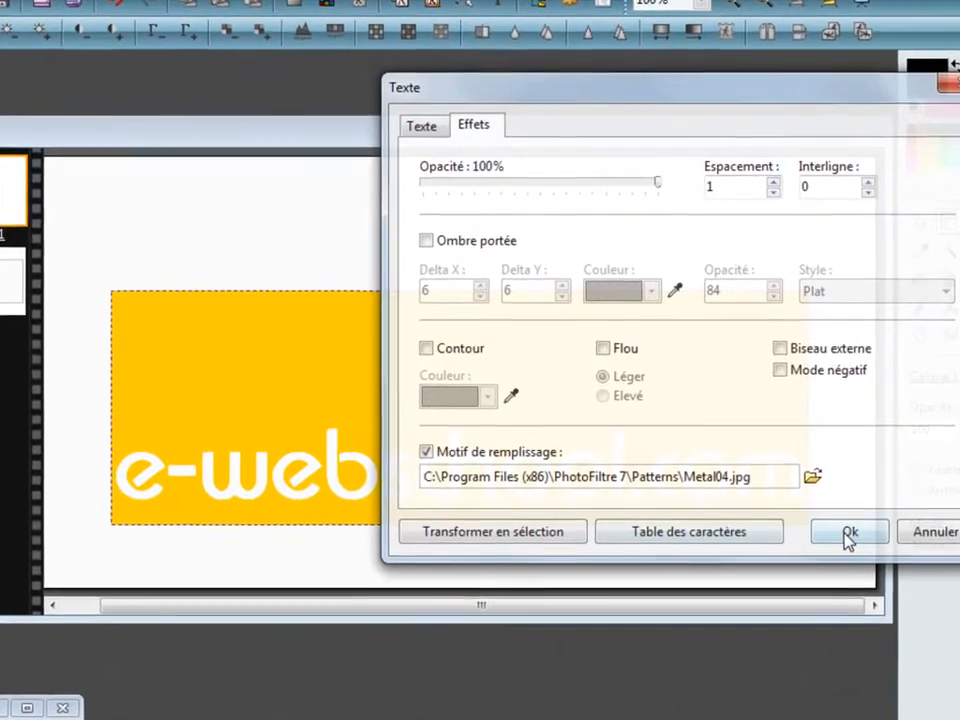
left_click(825, 525)
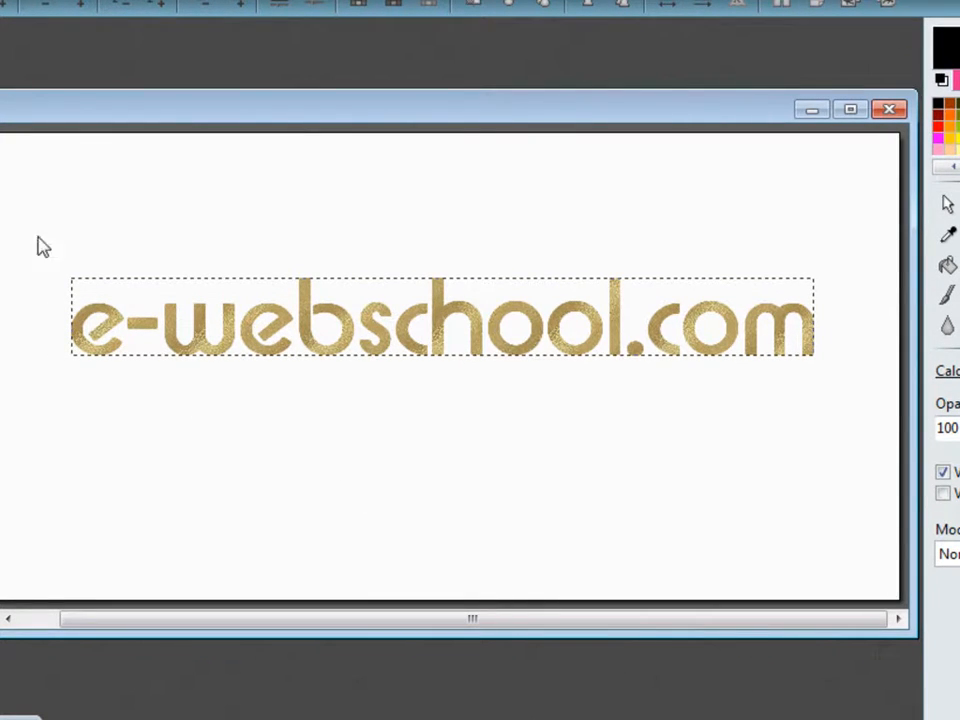
Add a grey outline (Contour) to the pattern-filled text, apply it and select the background layer.
double_click(2, 205)
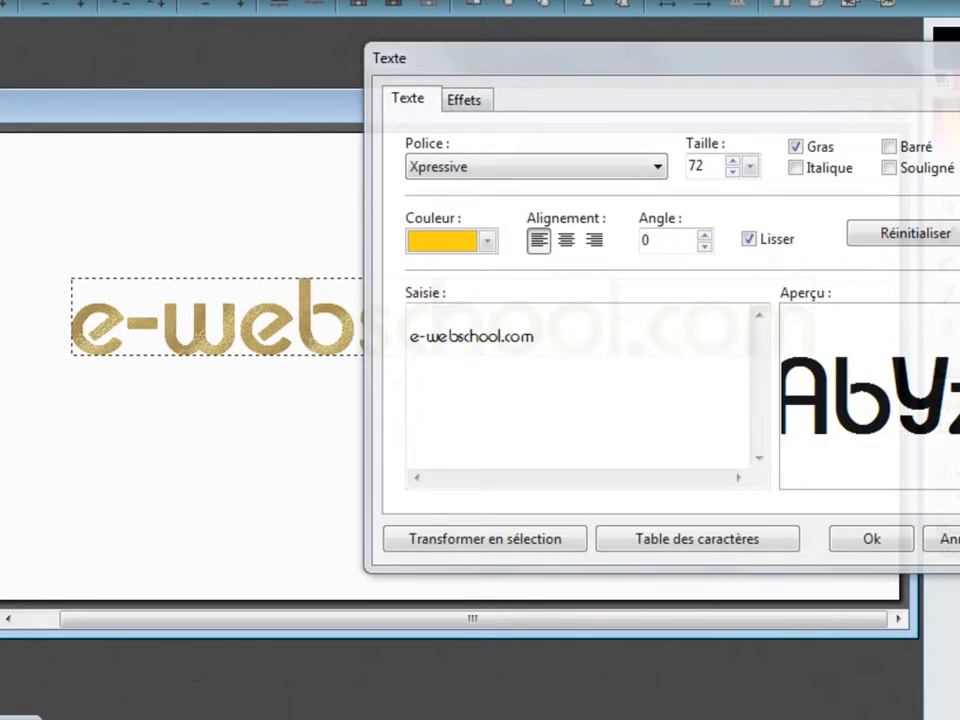
left_click(452, 102)
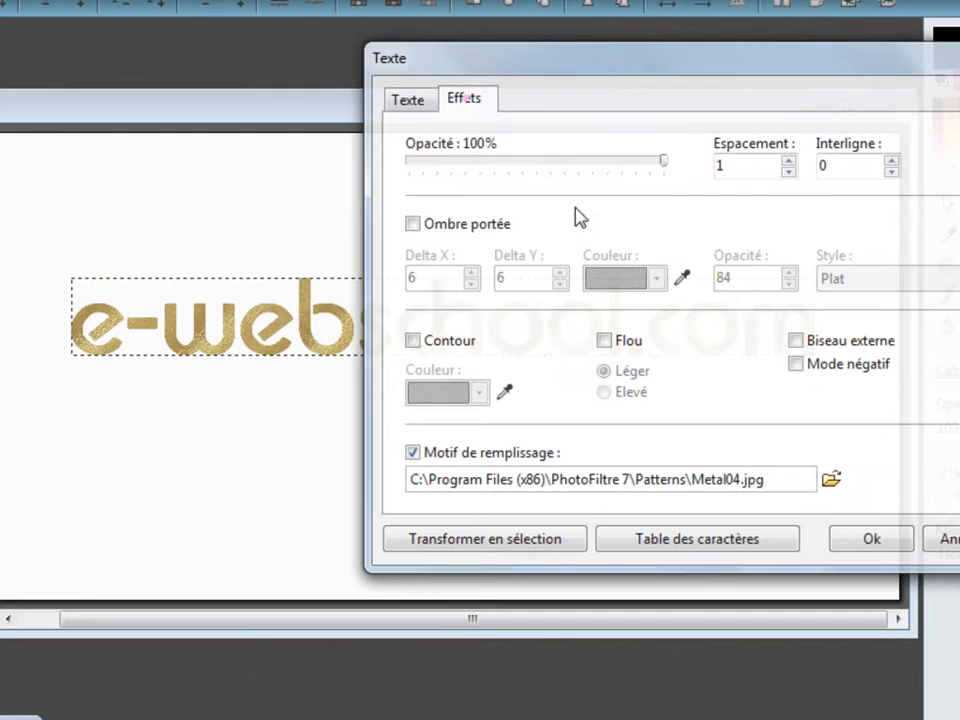
left_click(413, 341)
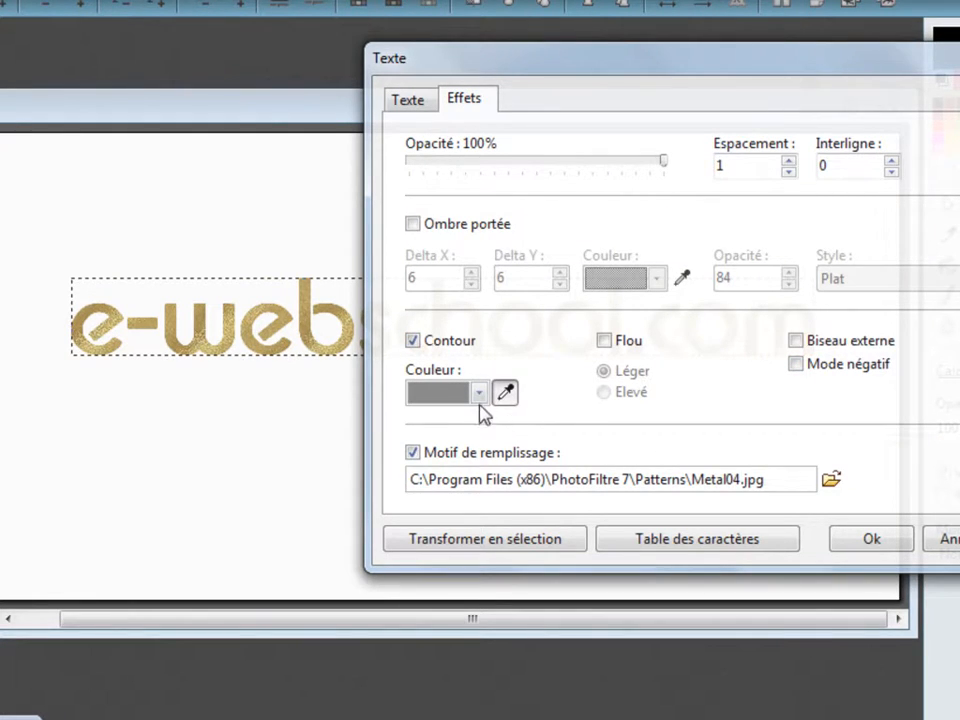
left_click(882, 545)
left_click(680, 457)
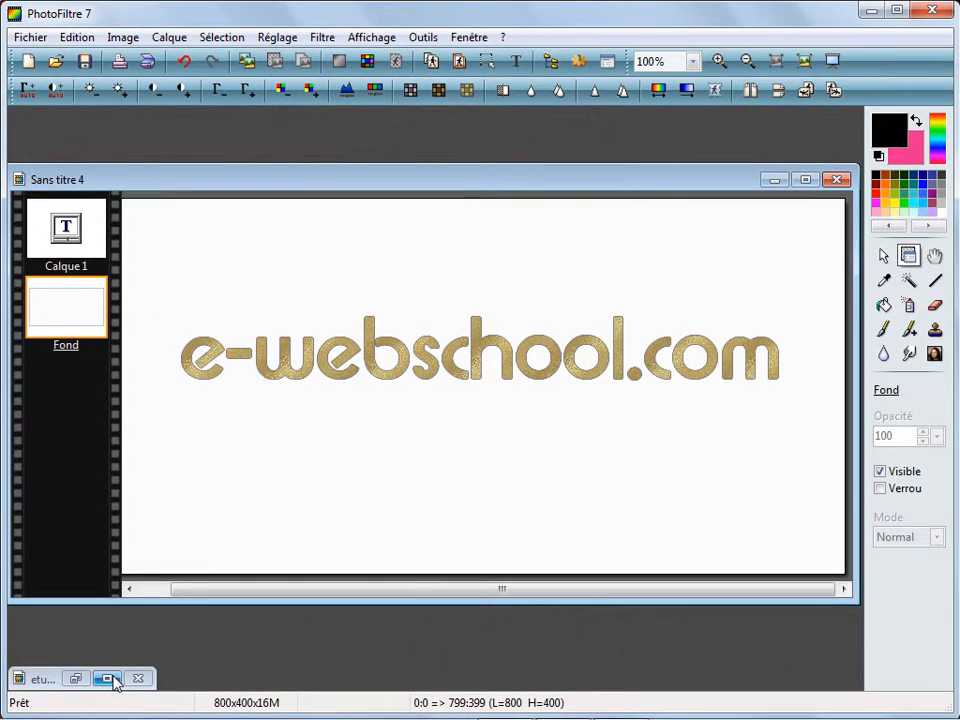
On the maximized etudiant.jpg photo, add the e-webschool.com text at size 36 and place it near the photo's upper edge.
left_click(107, 679)
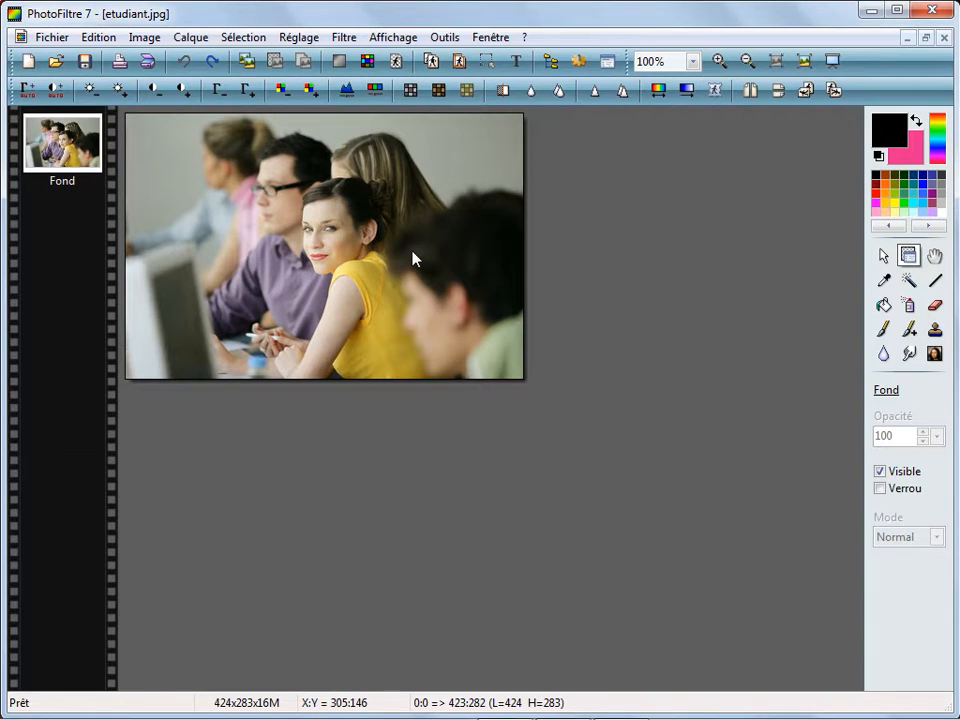
left_click(516, 61)
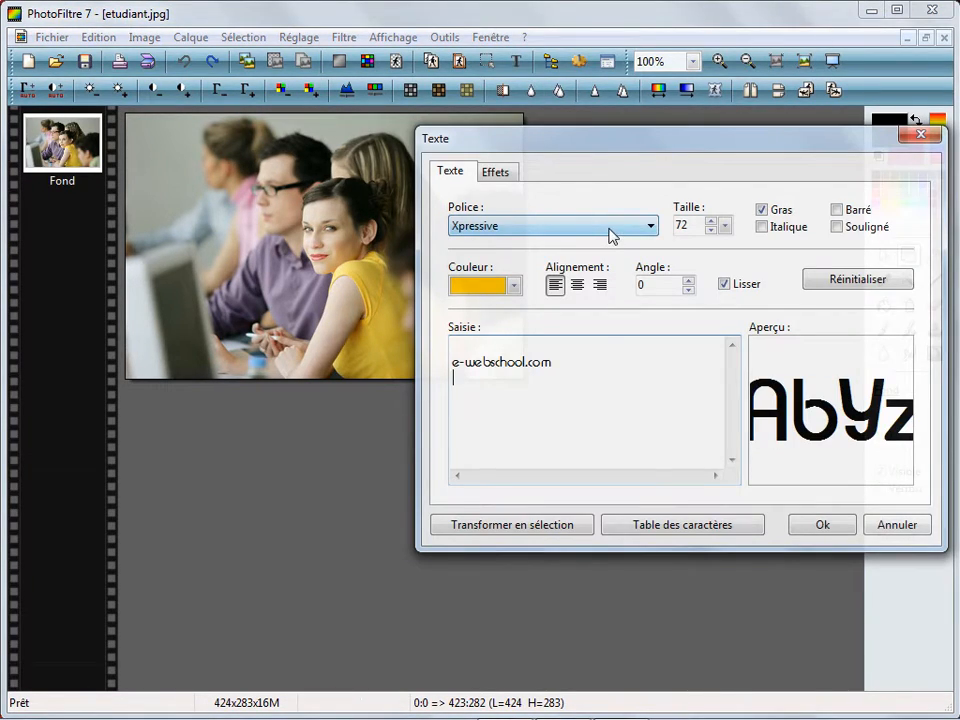
left_click(728, 230)
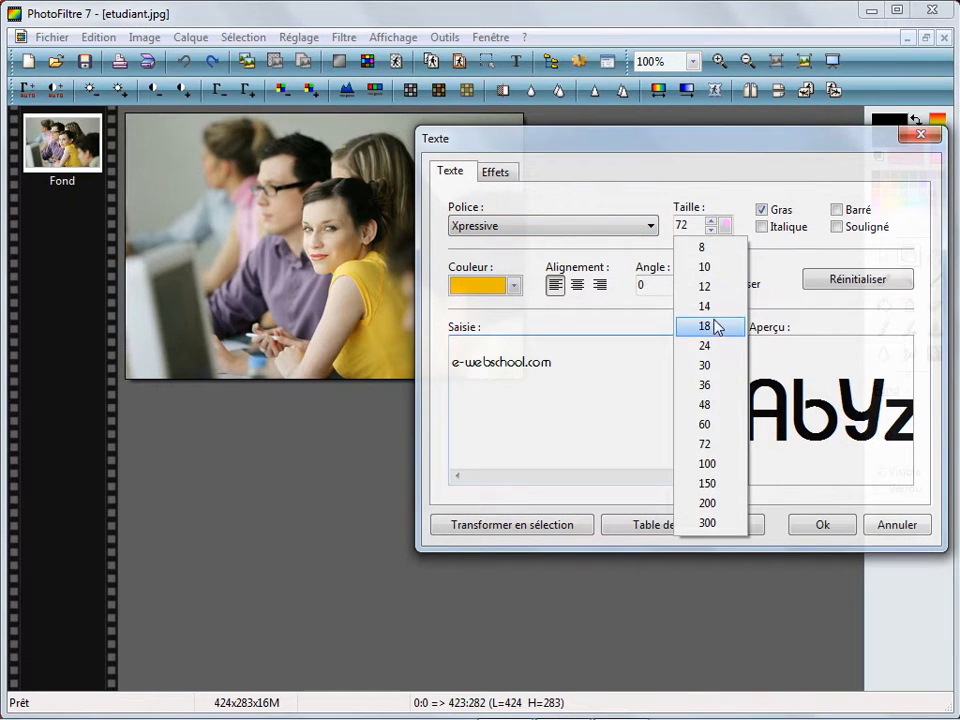
left_click(722, 389)
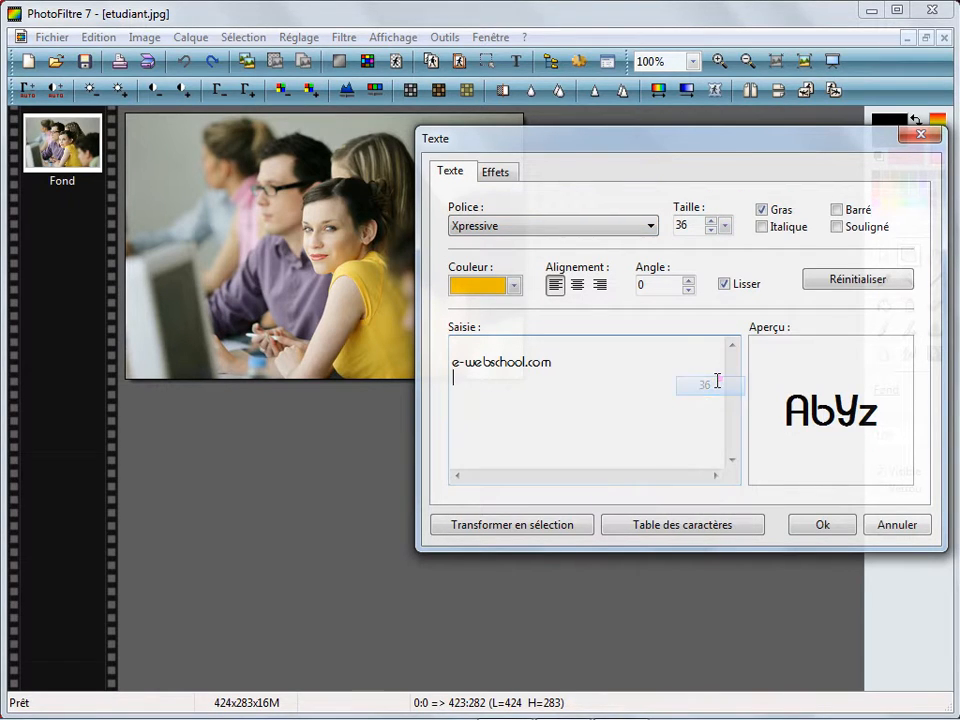
left_click(842, 525)
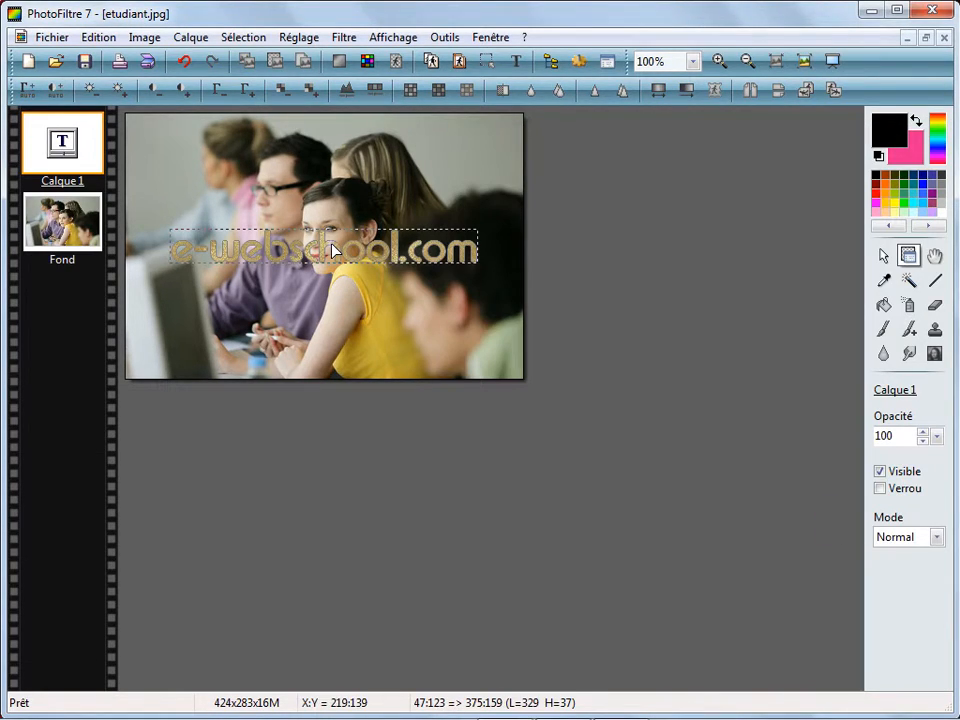
left_click_drag(333, 246, 339, 145)
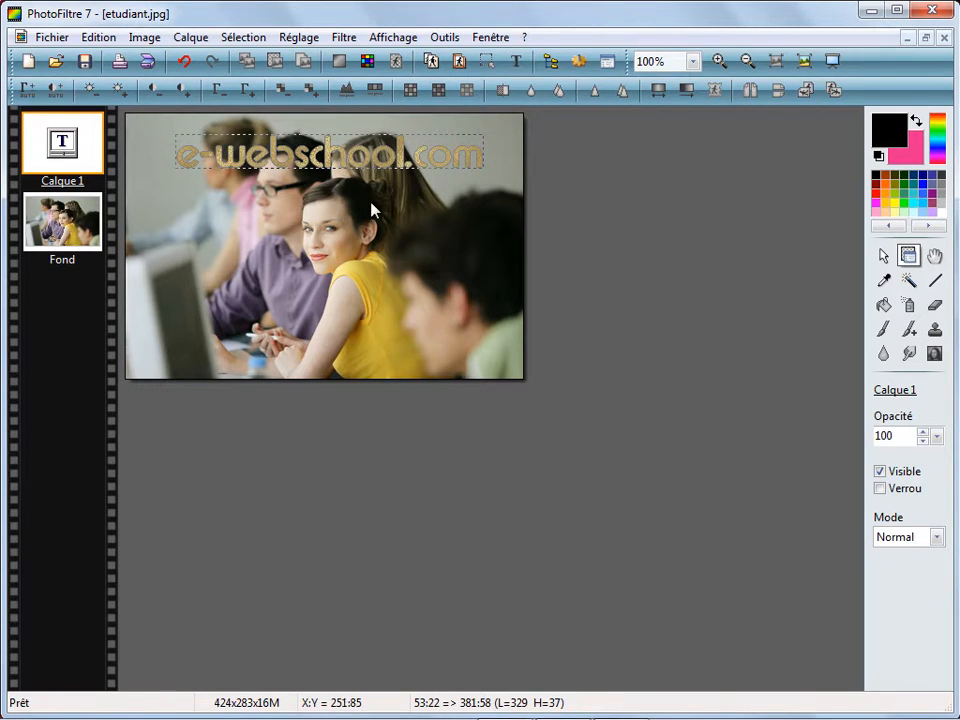
left_click(461, 268)
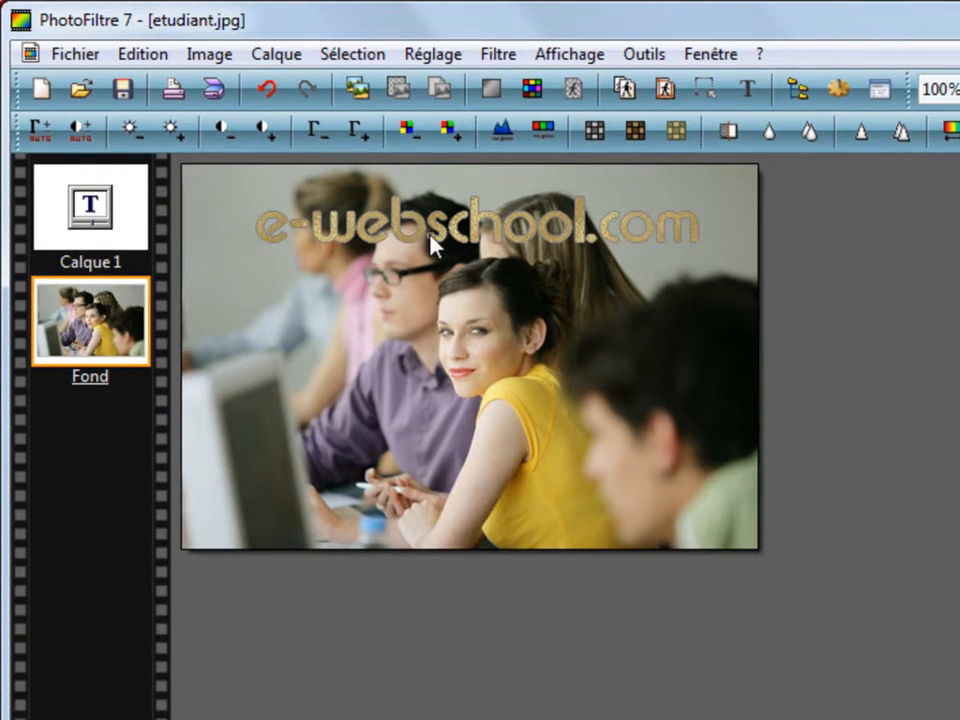
Delete the e-webschool.com text layer from the etudiant.jpg photo.
left_click(93, 220)
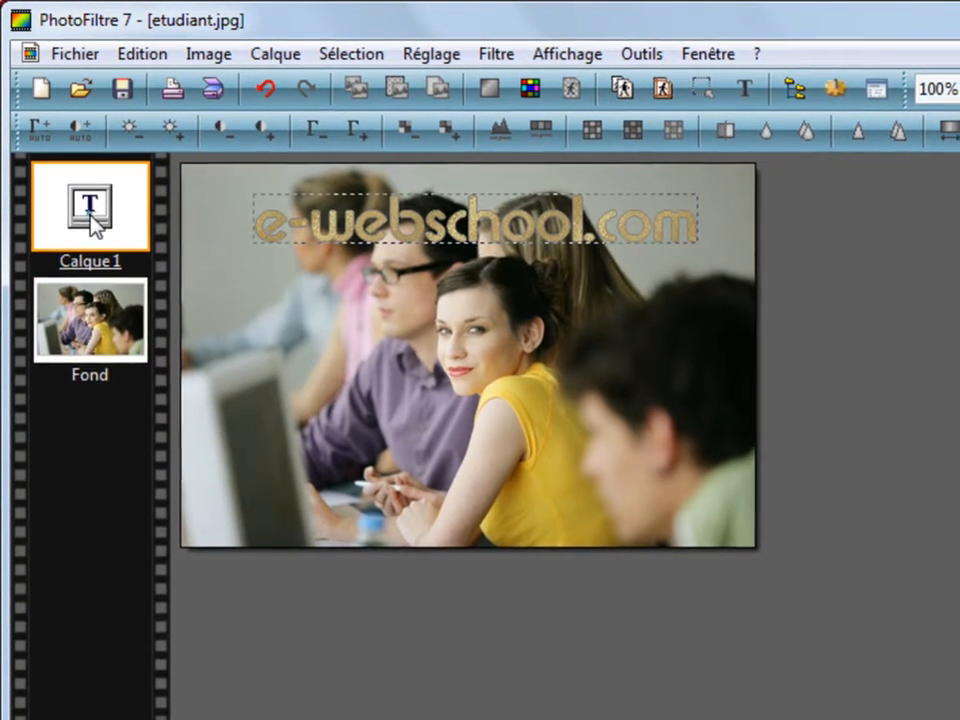
right_click(93, 221)
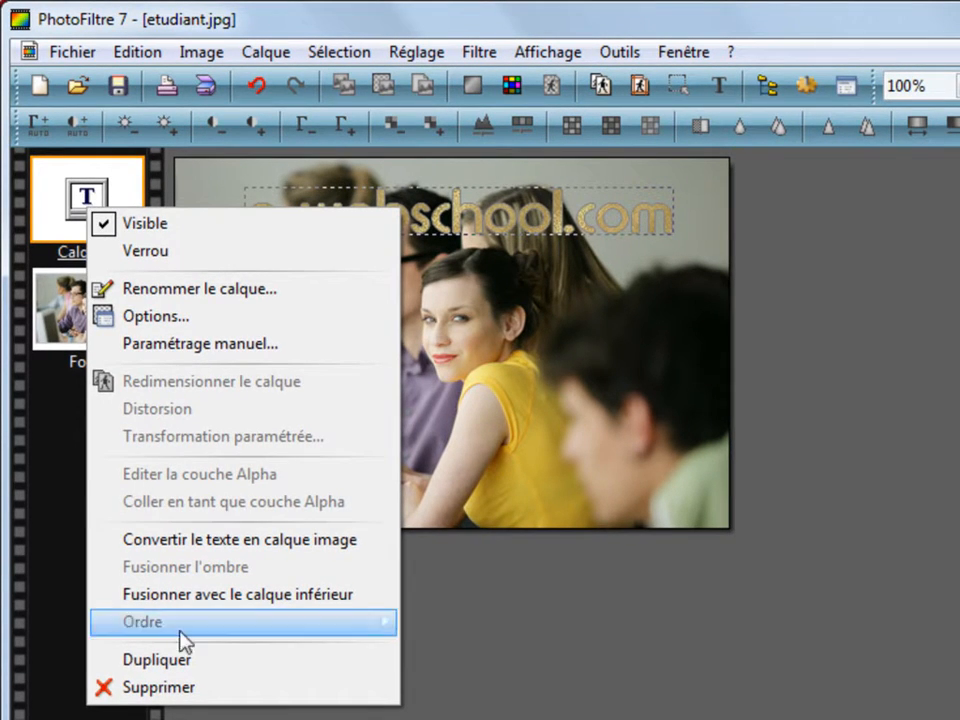
left_click(206, 687)
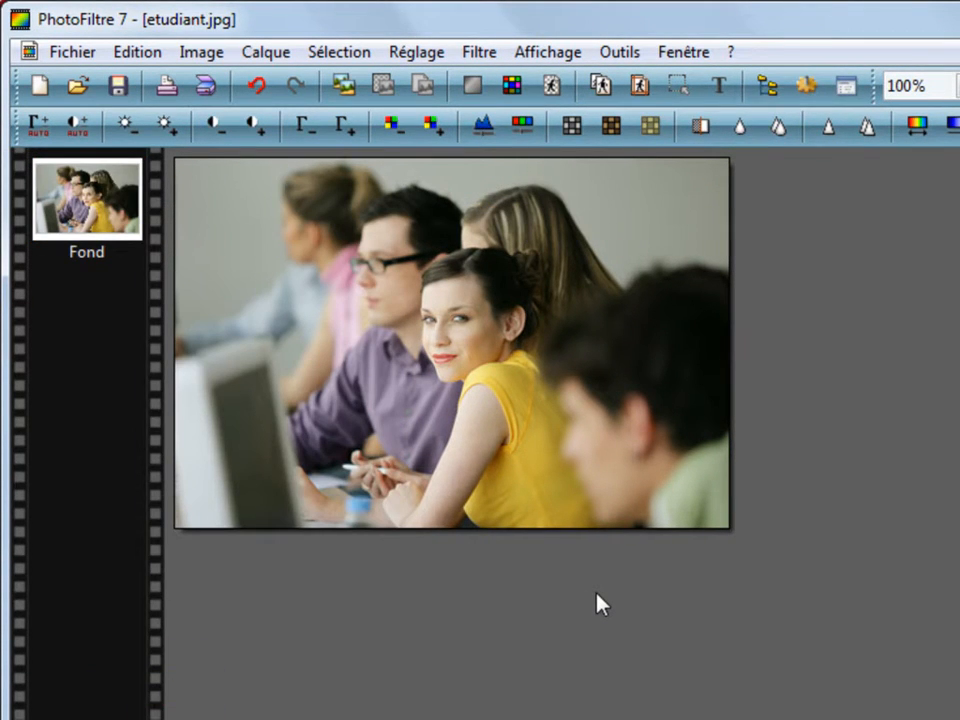